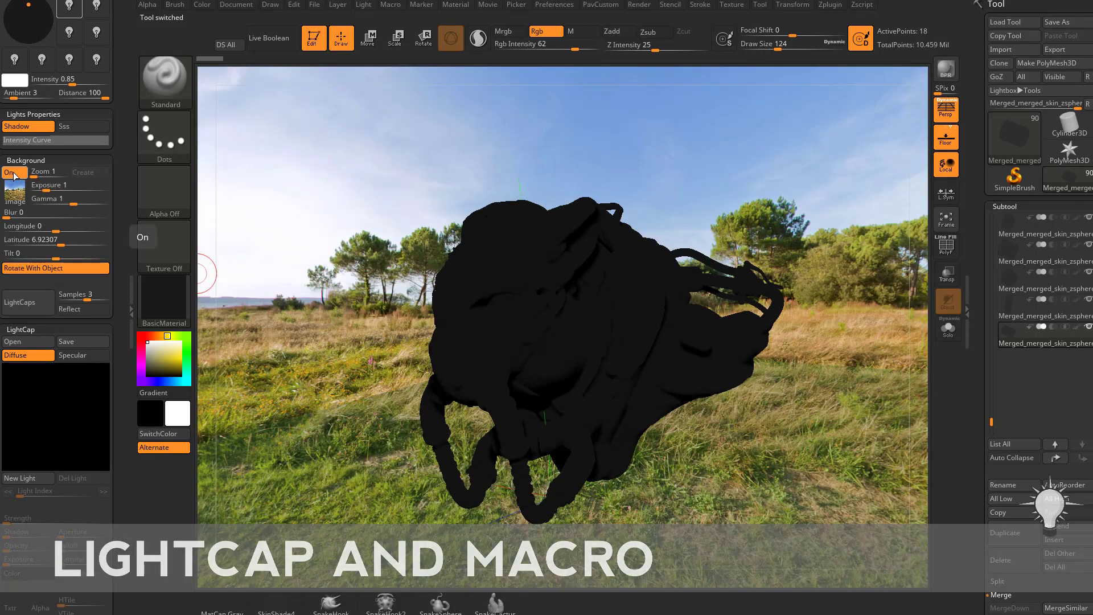
Generate LightCap lights from the landscape background image and look at the lit creature model from another angle
{"action": "left_click", "coordinate": [21, 306]}
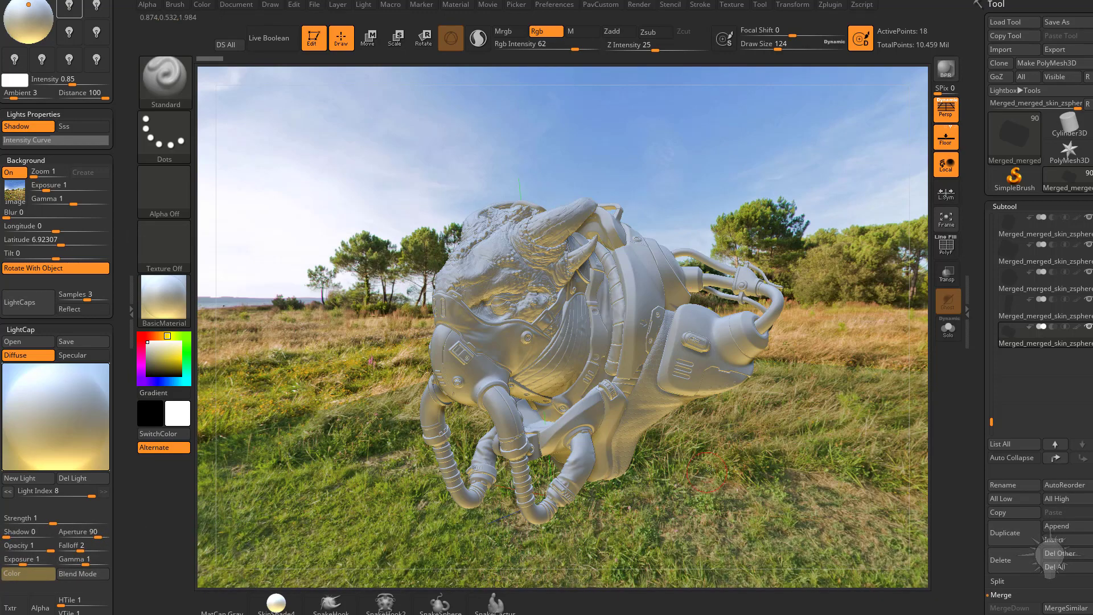
{"action": "left_click_drag", "start_coordinate": [710, 471], "coordinate": [582, 446]}
{"action": "left_click_drag", "start_coordinate": [755, 391], "coordinate": [732, 385], "text": "alt"}
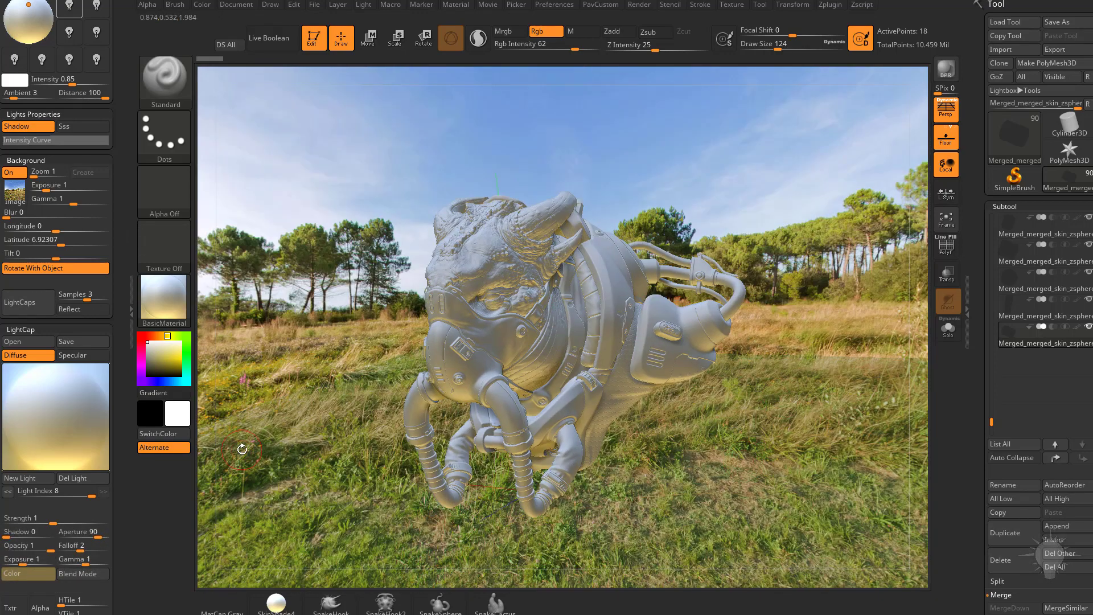
Inspect several of the generated lights on the LightCap preview sphere
{"action": "left_click", "coordinate": [22, 383]}
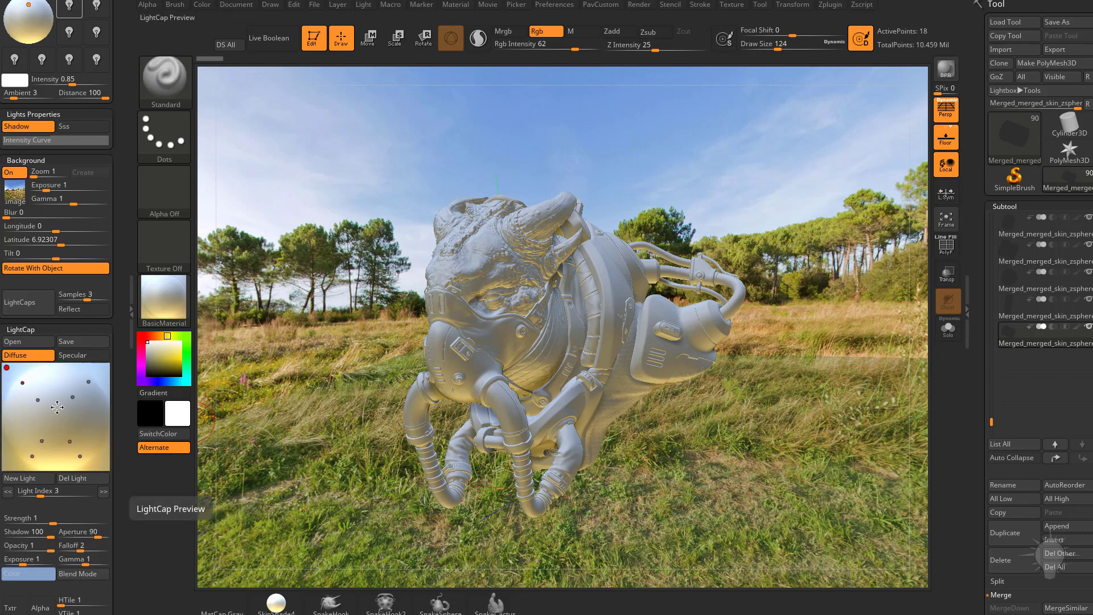
{"action": "left_click", "coordinate": [37, 401]}
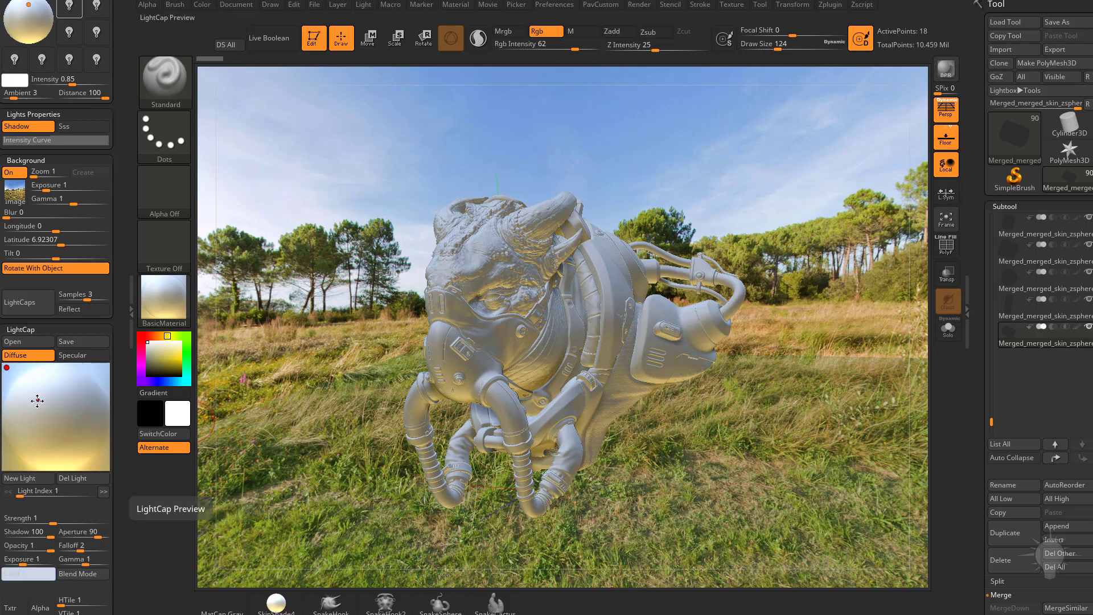
{"action": "left_click", "coordinate": [73, 396]}
Render the creature model with BPR against the landscape background to check the LightCap shadows
{"action": "left_click_drag", "start_coordinate": [676, 432], "coordinate": [876, 164]}
{"action": "left_click", "coordinate": [945, 68]}
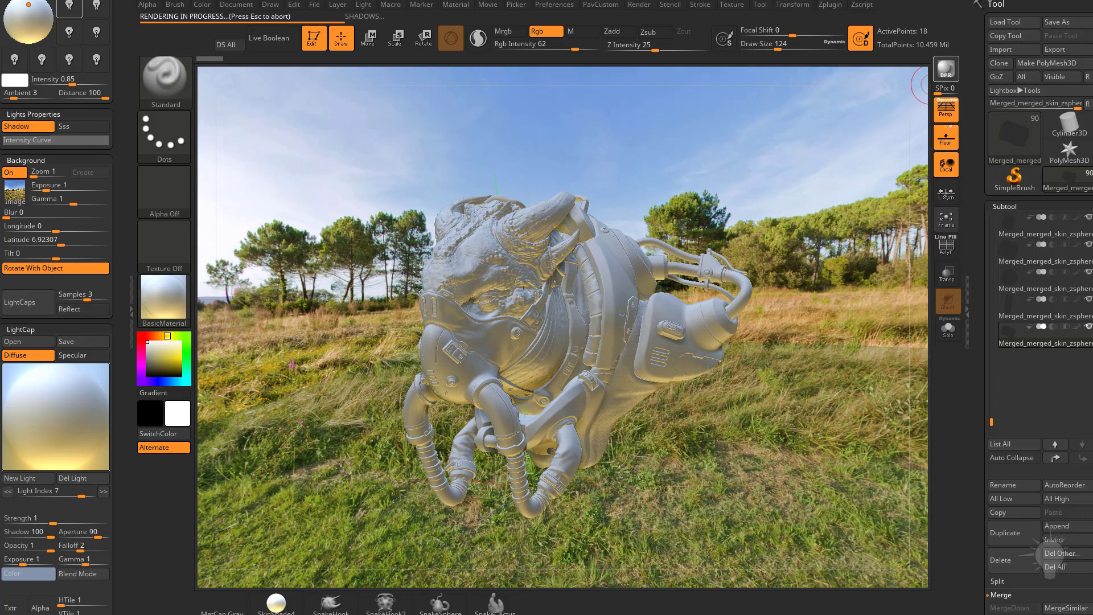
{"action": "key", "text": "Escape"}
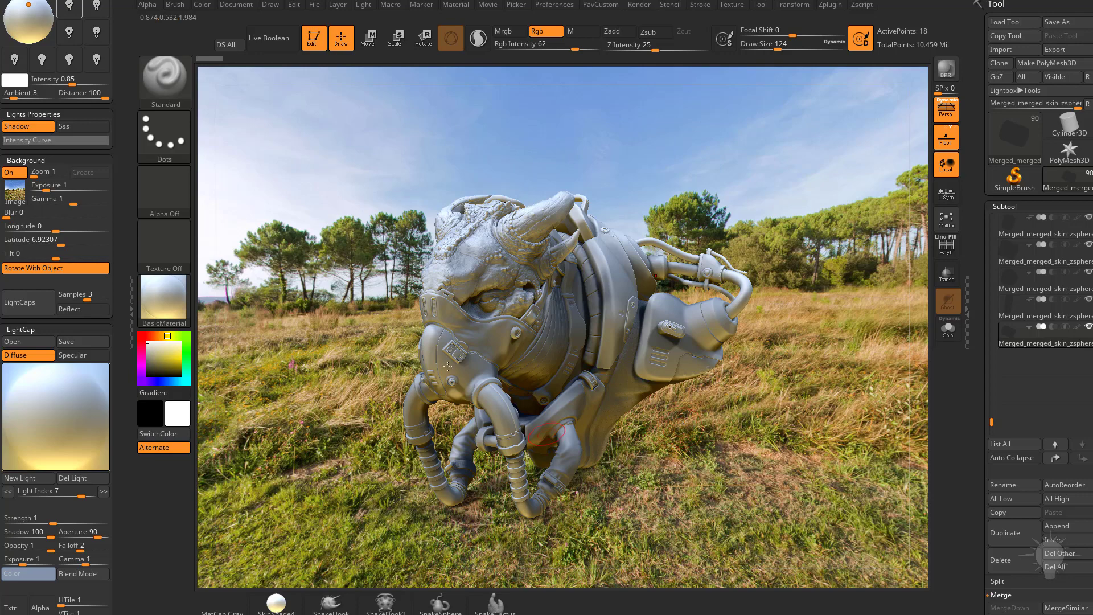
Turn off the background image and render the model with BPR on the plain floor
{"action": "left_click", "coordinate": [9, 172]}
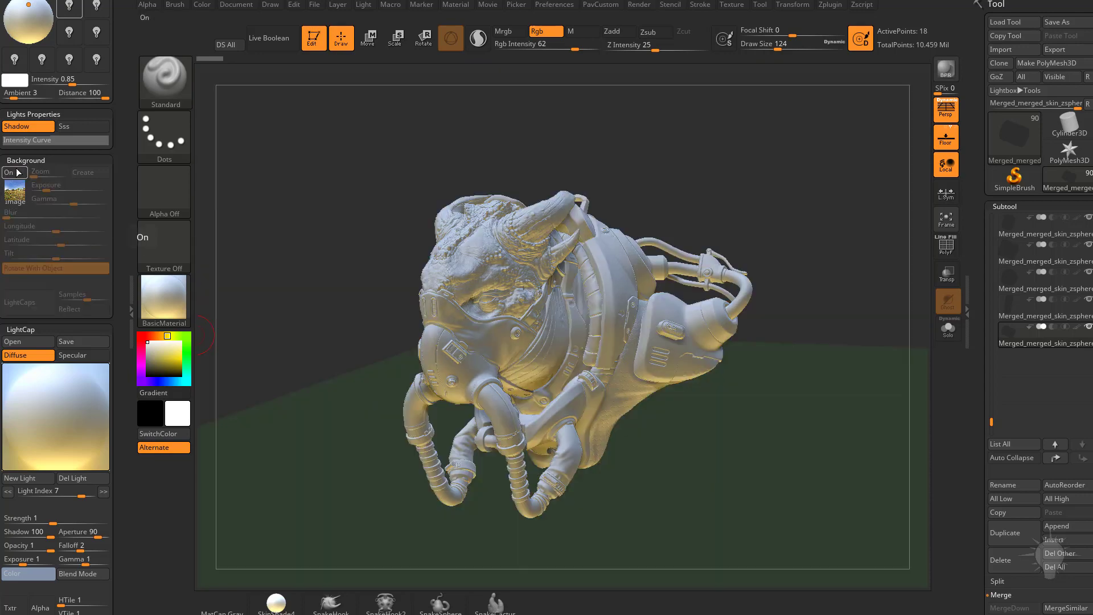
{"action": "left_click", "coordinate": [946, 69]}
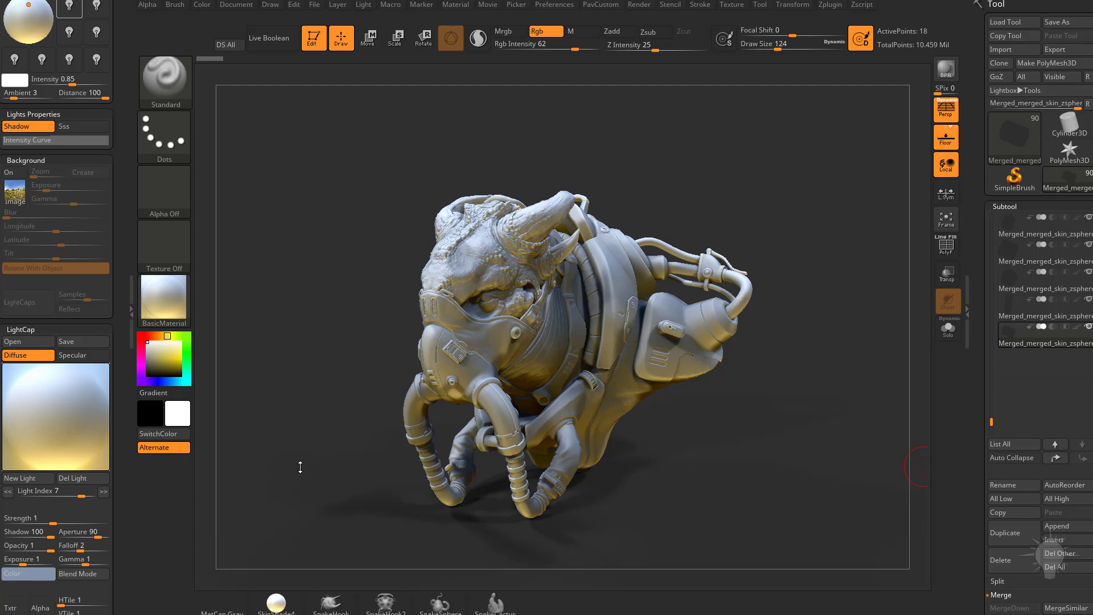
Examine the upper LightCap lights one by one, checking each light's shadow strength
{"action": "left_click", "coordinate": [22, 382]}
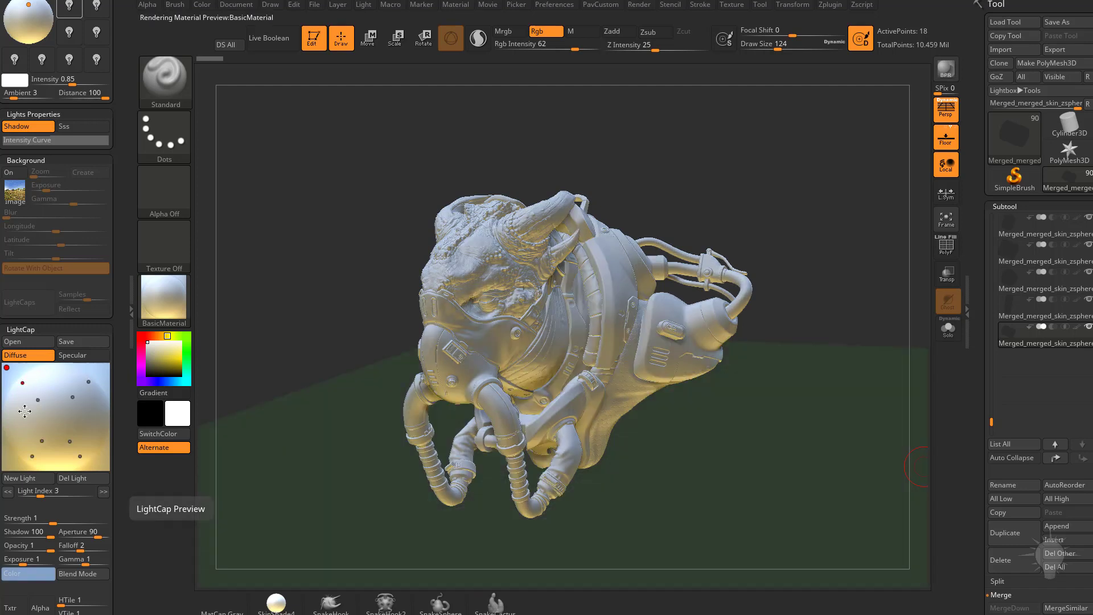
{"action": "left_click", "coordinate": [88, 380]}
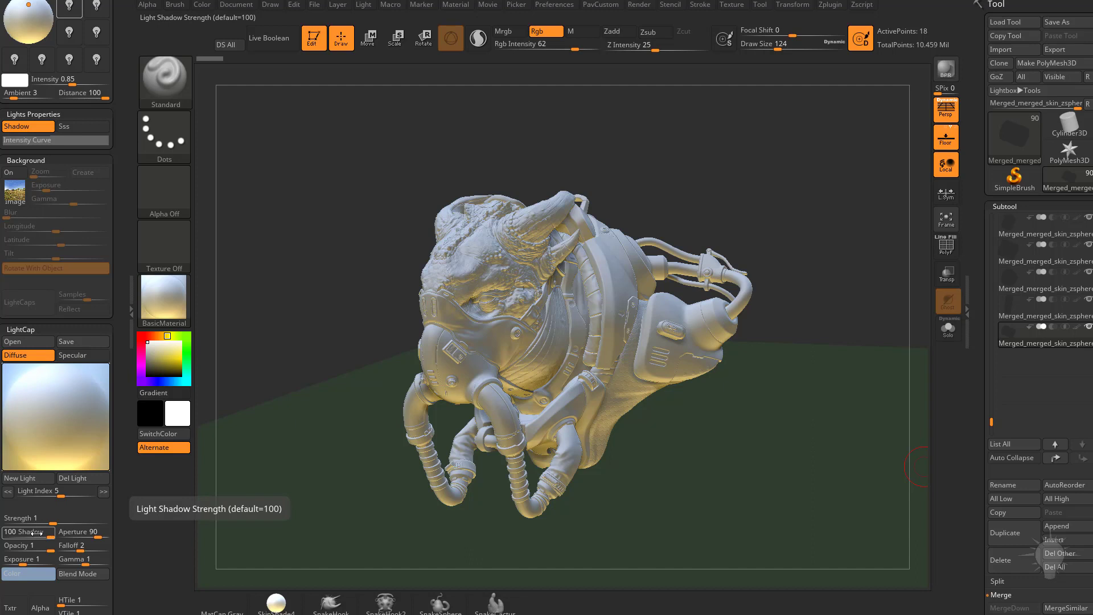
{"action": "left_click", "coordinate": [38, 400]}
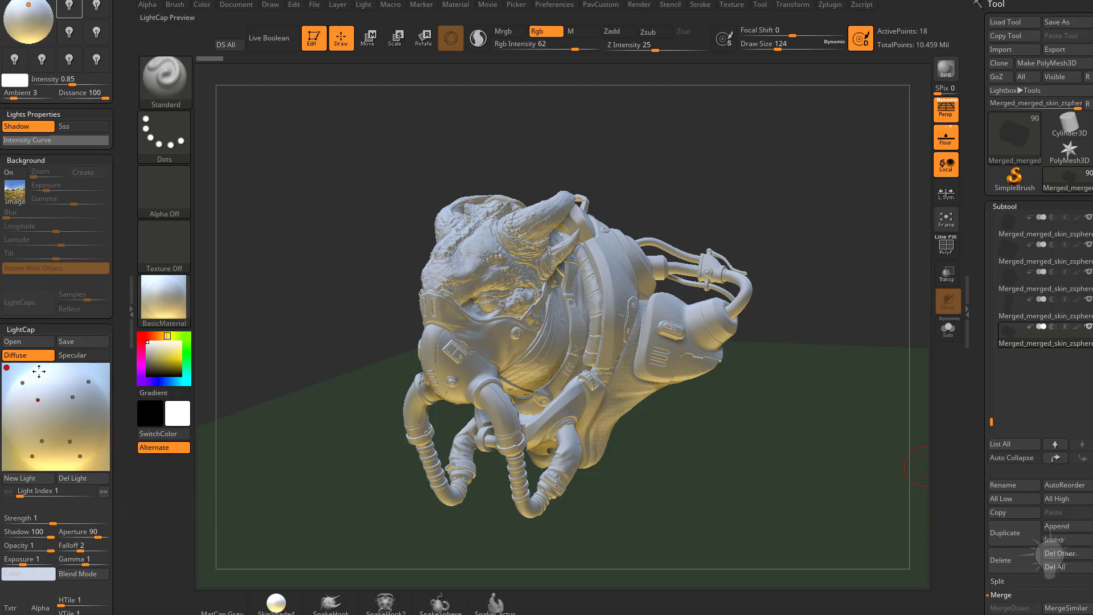
{"action": "left_click", "coordinate": [15, 385]}
{"action": "left_click", "coordinate": [22, 383]}
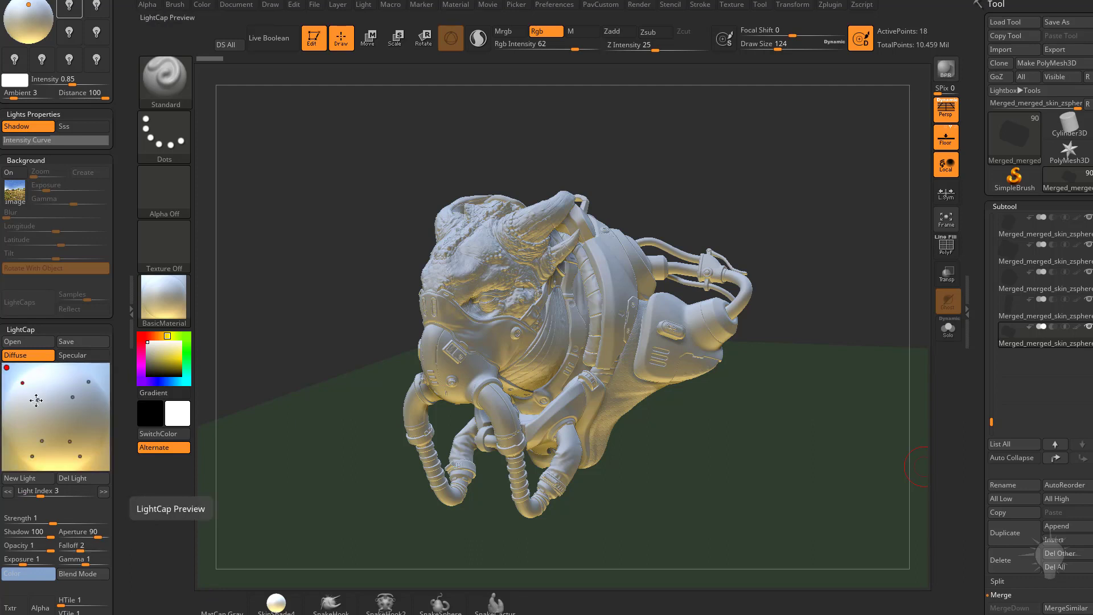
{"action": "left_click", "coordinate": [38, 400]}
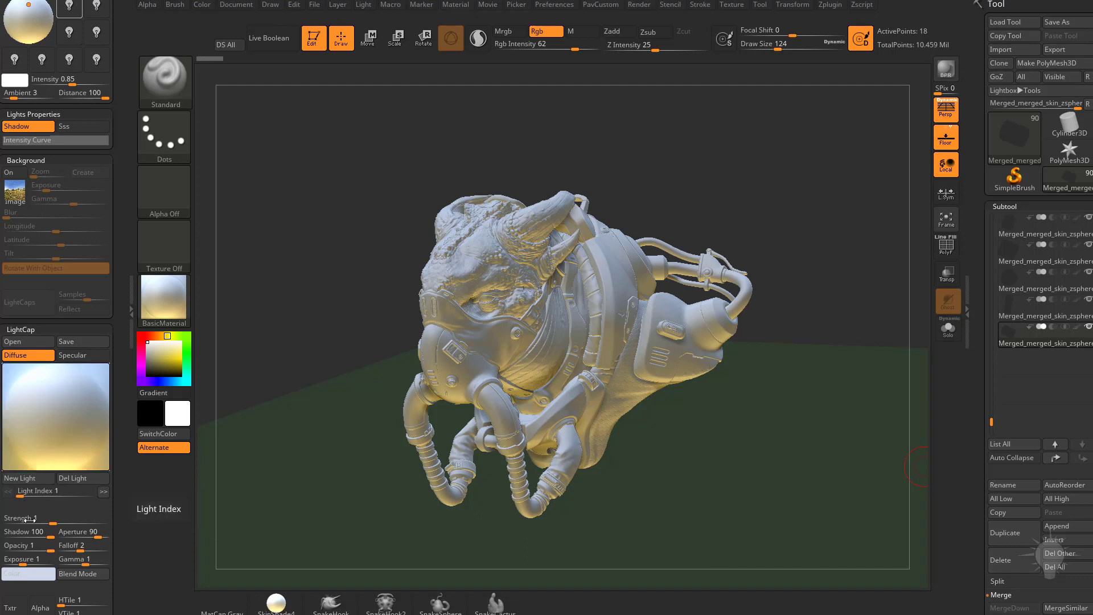
{"action": "mouse_move", "coordinate": [71, 387]}
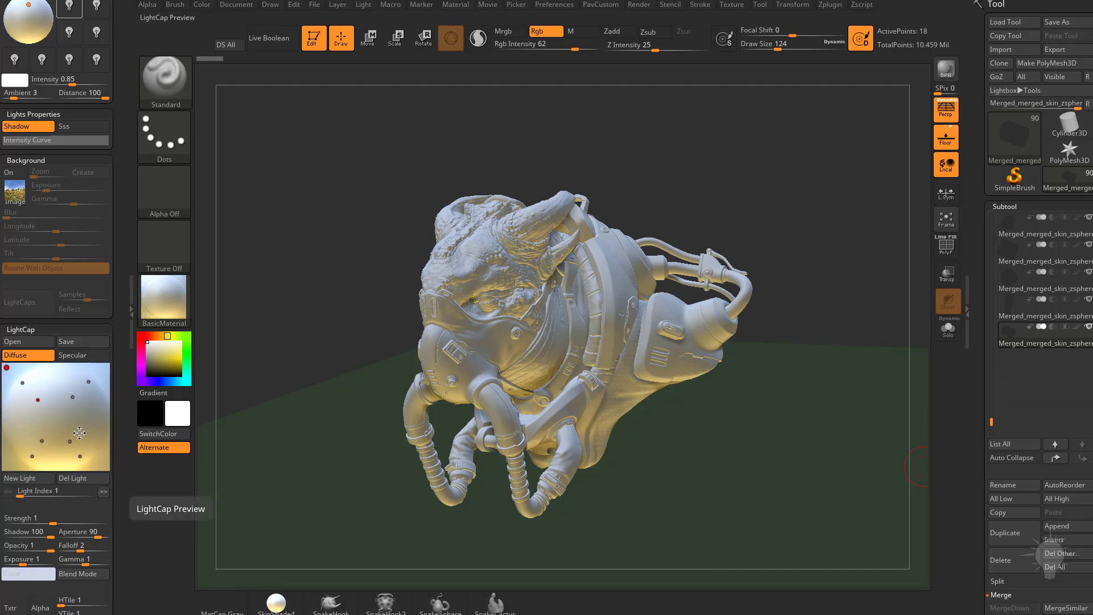
Turn the background image back on and try the Reflect option, comparing the LightCap's specular and diffuse modes
{"action": "left_click_drag", "start_coordinate": [42, 322], "coordinate": [41, 359]}
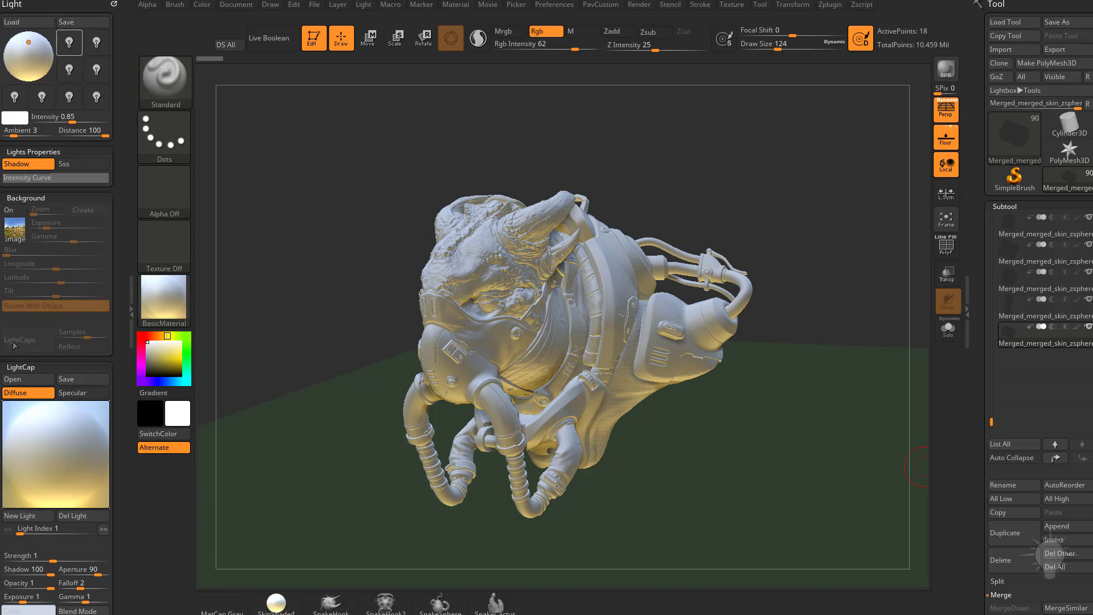
{"action": "left_click", "coordinate": [9, 209]}
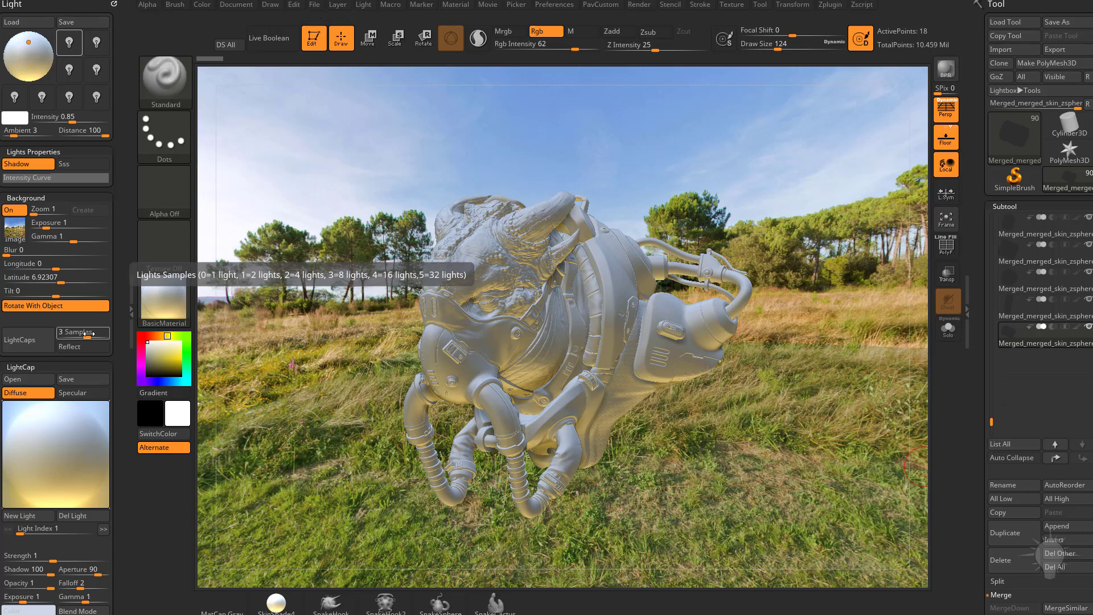
{"action": "left_click", "coordinate": [67, 347]}
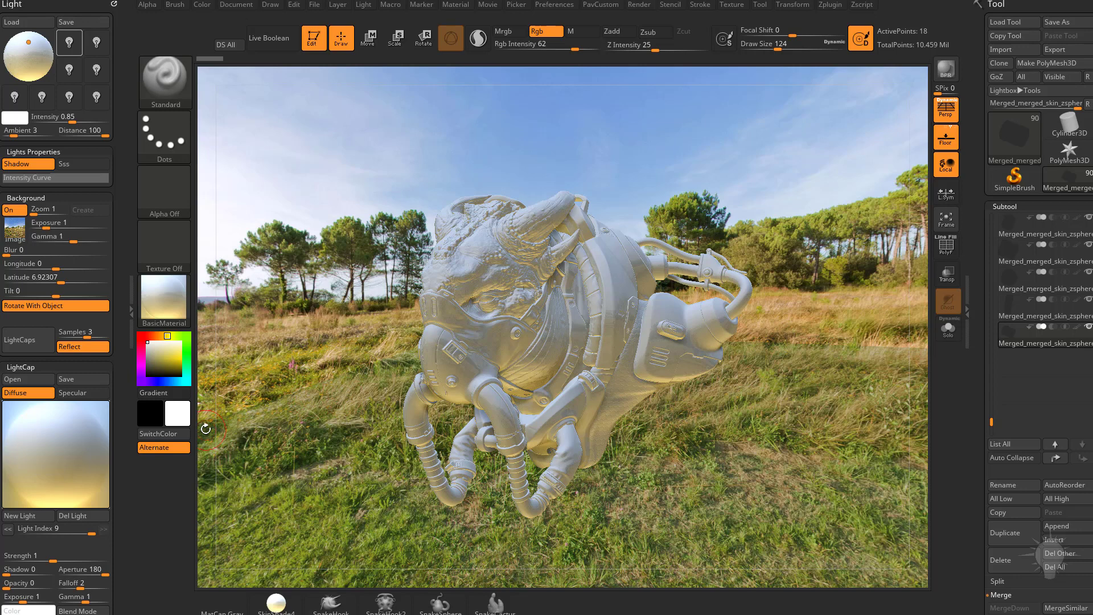
{"action": "left_click", "coordinate": [83, 394]}
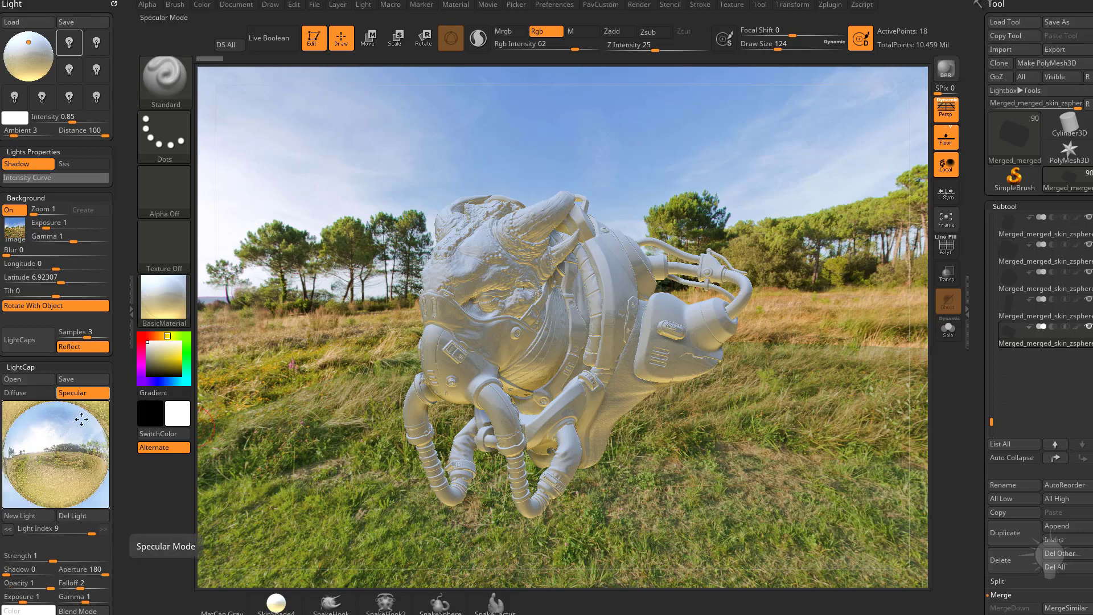
{"action": "left_click", "coordinate": [74, 348]}
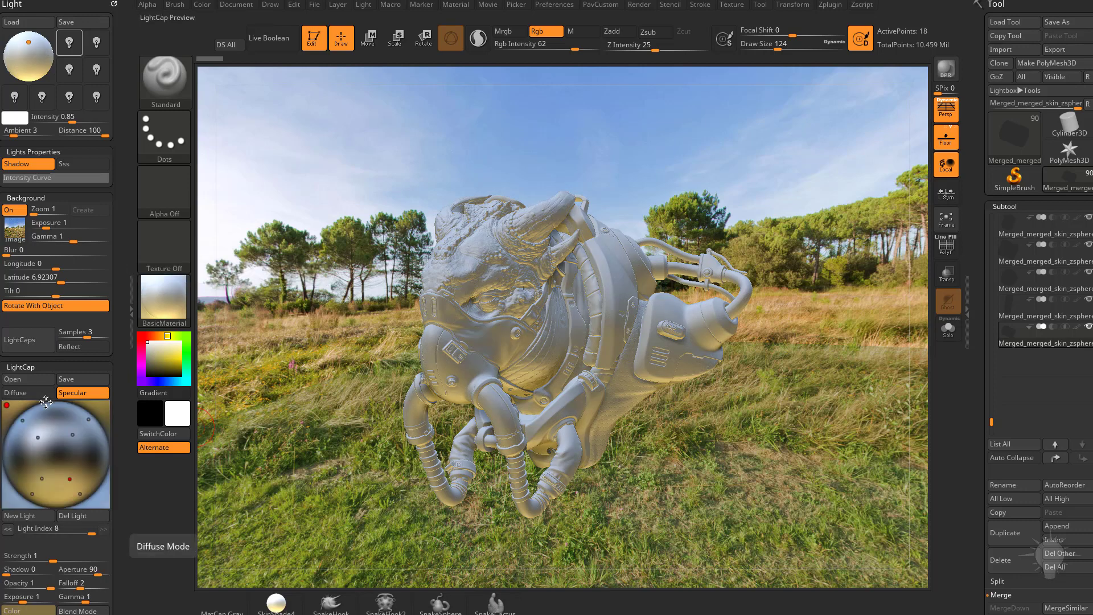
{"action": "left_click", "coordinate": [26, 394]}
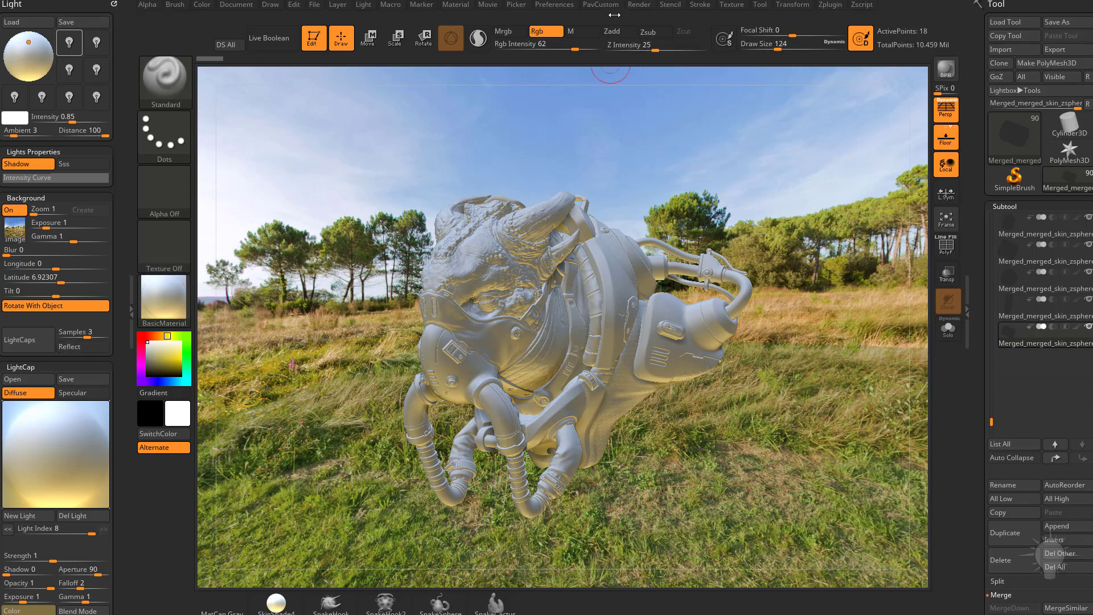
Examine the Render Properties settings with the other render sections collapsed
{"action": "left_click", "coordinate": [638, 4]}
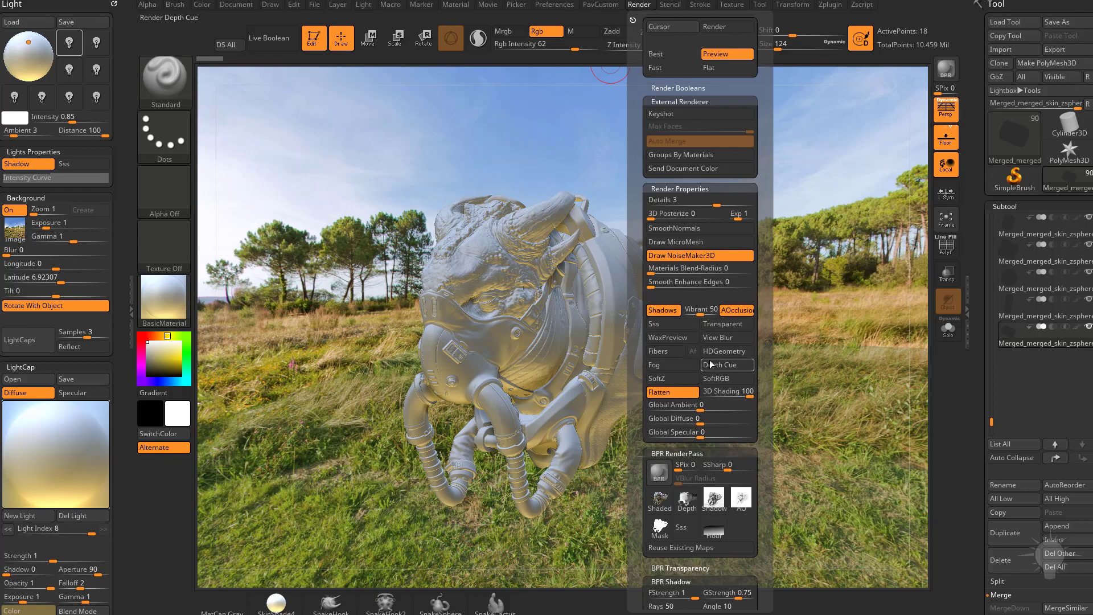
{"action": "left_click", "coordinate": [674, 188]}
{"action": "left_click", "coordinate": [675, 188]}
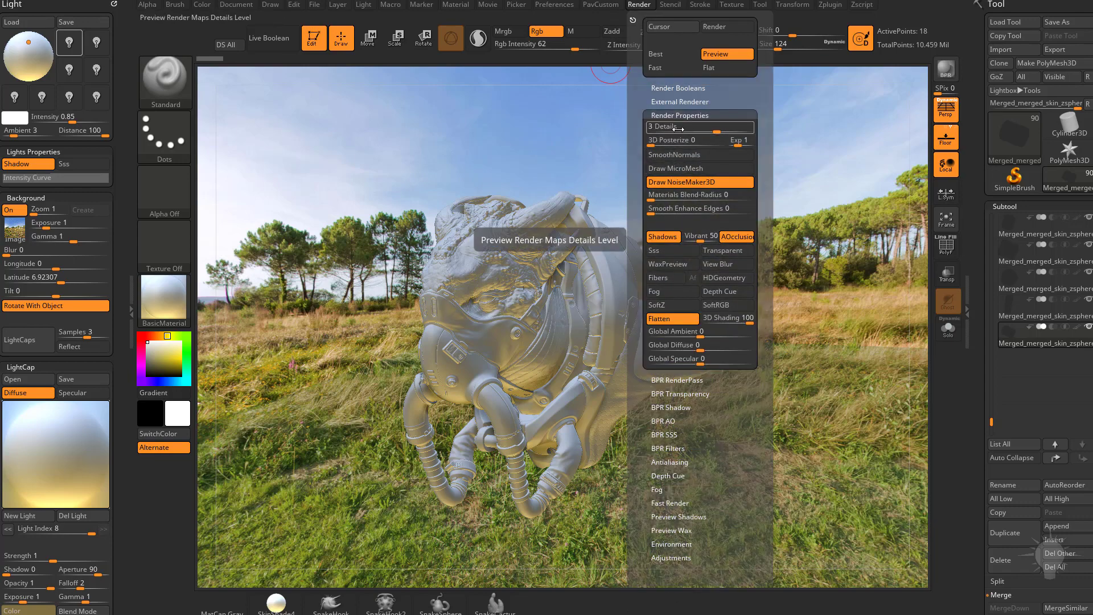
{"action": "key", "text": "ctrl"}
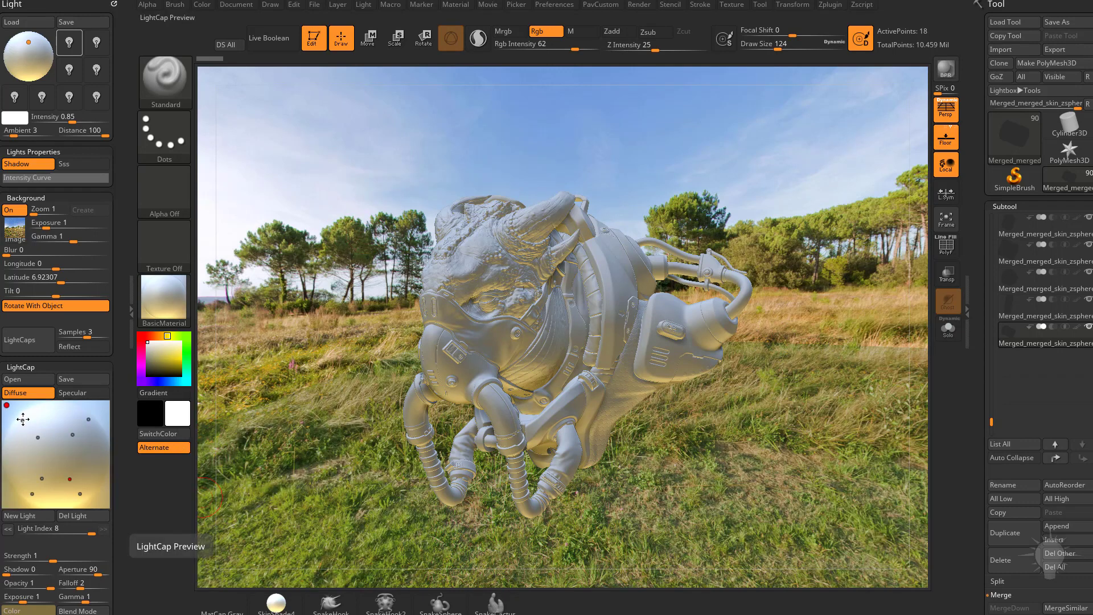
Check the upper outer light on the LightCap sphere, and select the inner light with Light Index 7
{"action": "left_click", "coordinate": [23, 420]}
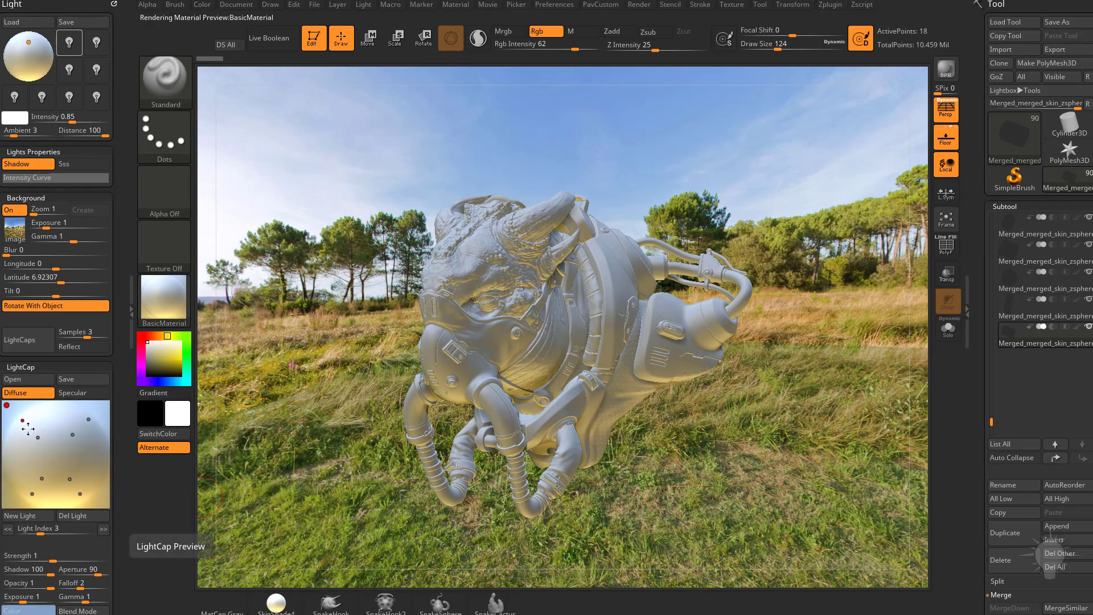
{"action": "left_click", "coordinate": [72, 434]}
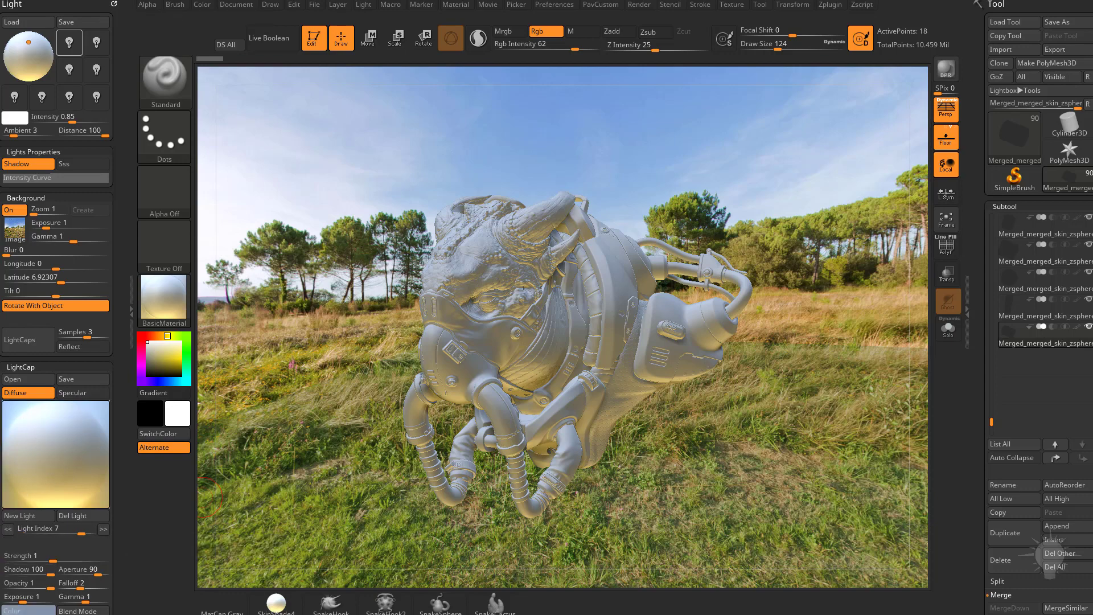
Switch to the browser and read the ZBrushCentral thread on turning off LightCap shadows, including the Turn Off Shadows.txt instructions
{"action": "left_click_drag", "start_coordinate": [609, 614], "coordinate": [528, 33]}
{"action": "scroll", "coordinate": [503, 182], "scroll_direction": "up", "scroll_amount": 3}
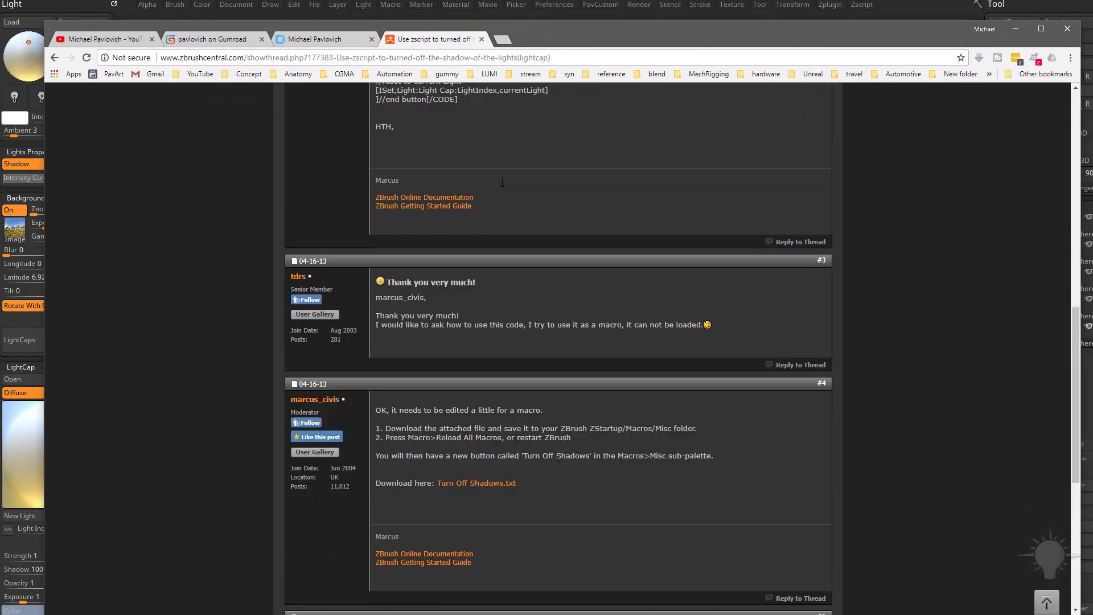
{"action": "scroll", "coordinate": [502, 182], "scroll_direction": "up", "scroll_amount": 3}
{"action": "scroll", "coordinate": [509, 199], "scroll_direction": "up", "scroll_amount": 1}
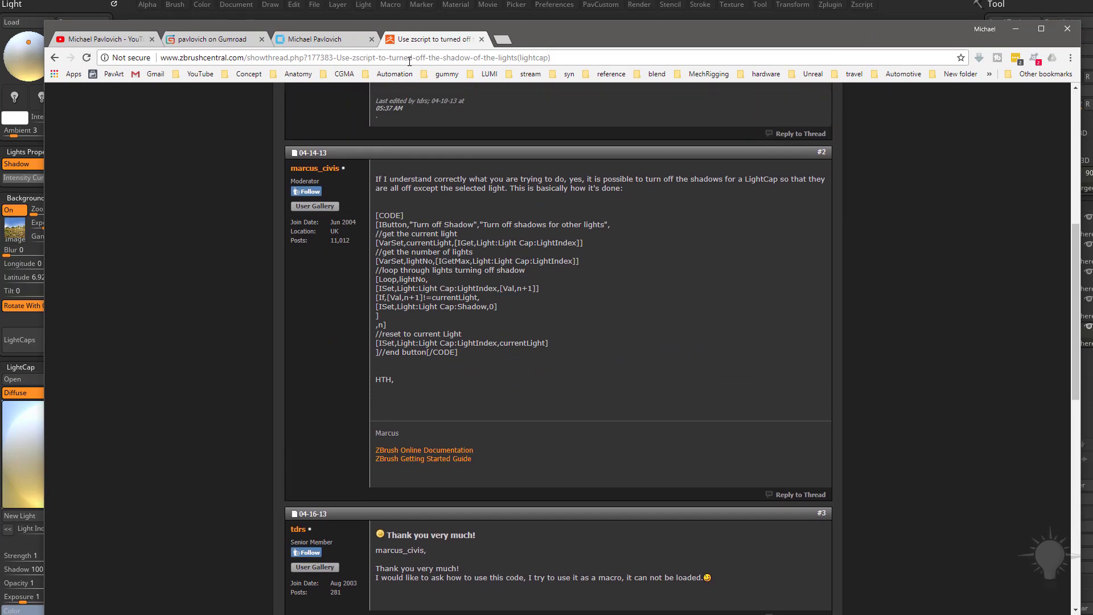
{"action": "scroll", "coordinate": [463, 232], "scroll_direction": "down", "scroll_amount": 4}
{"action": "scroll", "coordinate": [470, 211], "scroll_direction": "down", "scroll_amount": 3}
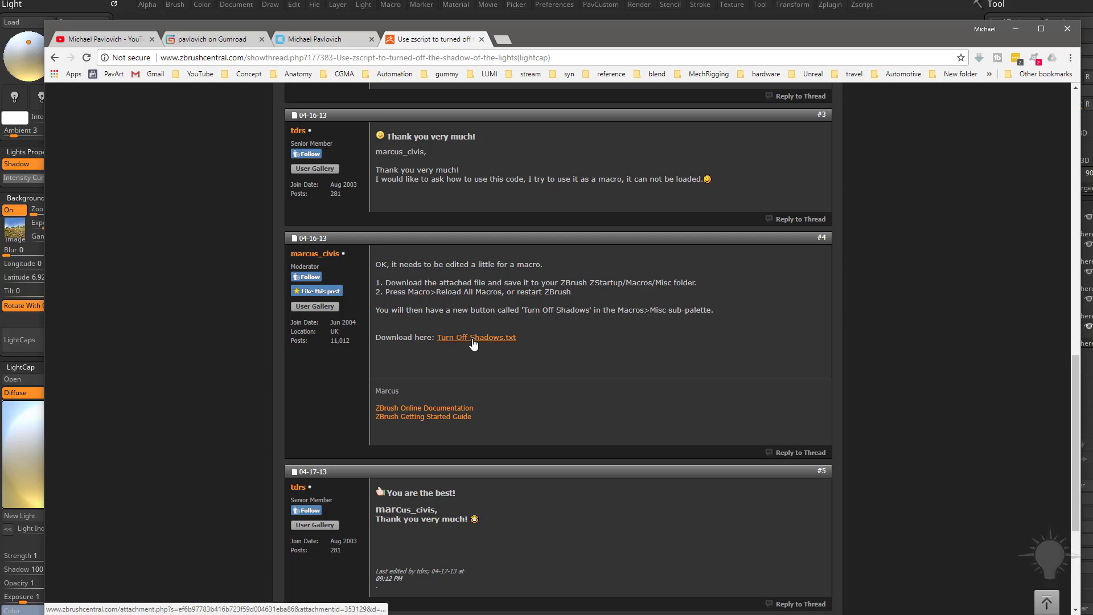
{"action": "key", "text": "alt+Tab"}
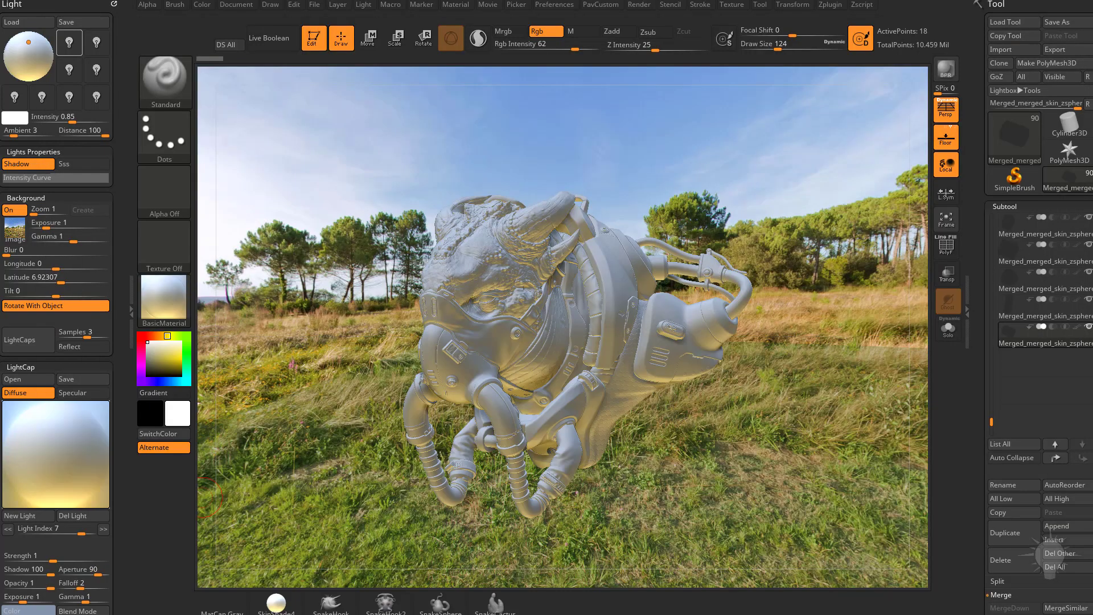
Switch to File Explorer and move Turn Off Shadows.txt into the ZBrush 2018 ZStartup\Macros\Misc folder
{"action": "left_click_drag", "start_coordinate": [682, 614], "coordinate": [576, 24]}
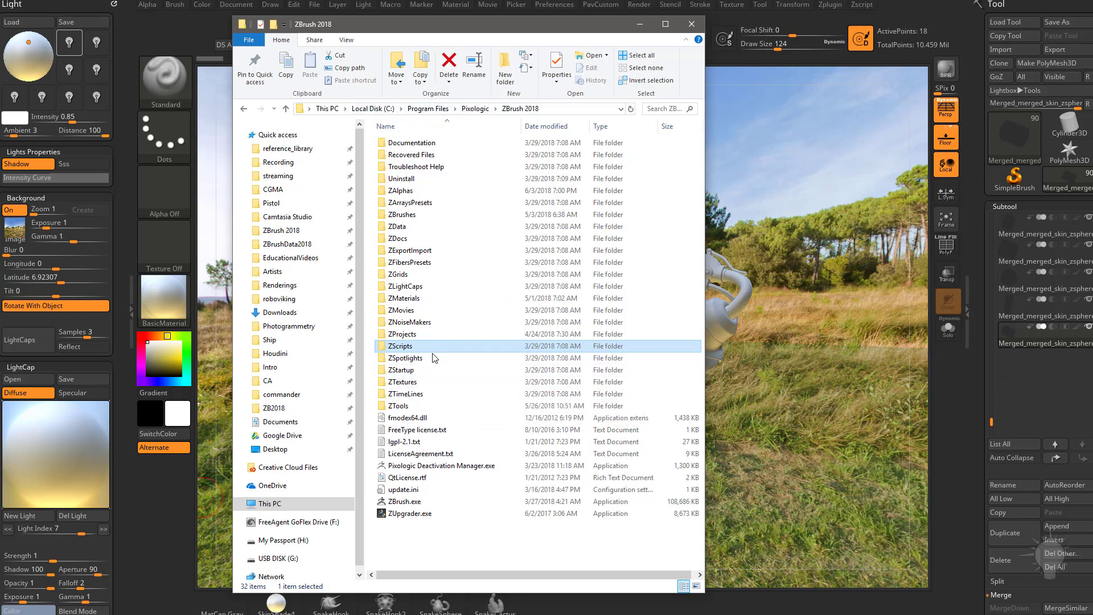
{"action": "double_click", "coordinate": [433, 370]}
{"action": "double_click", "coordinate": [420, 232]}
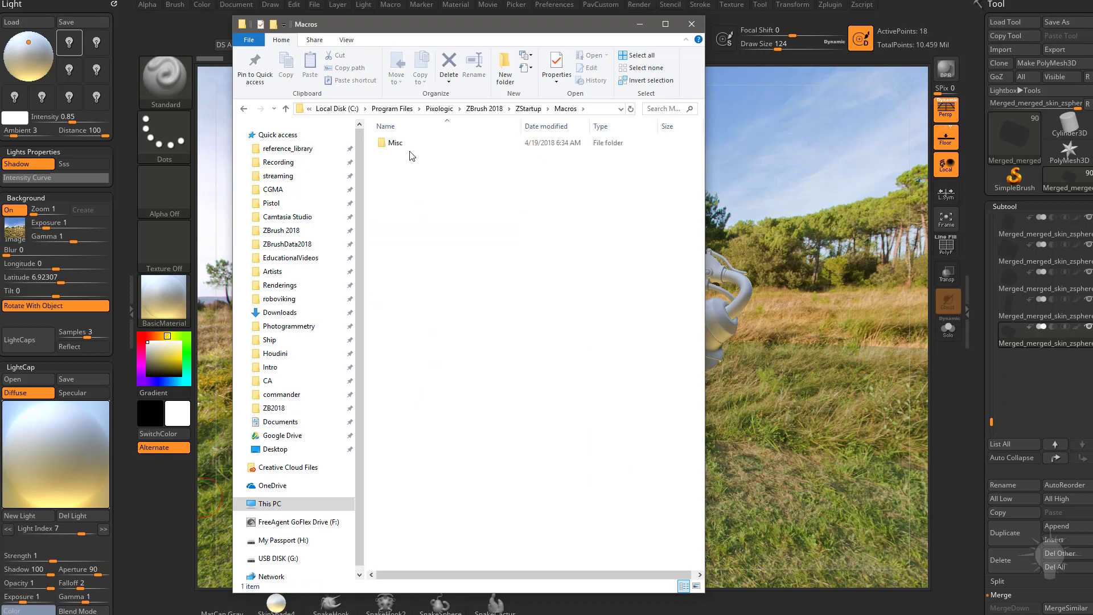
{"action": "double_click", "coordinate": [411, 146]}
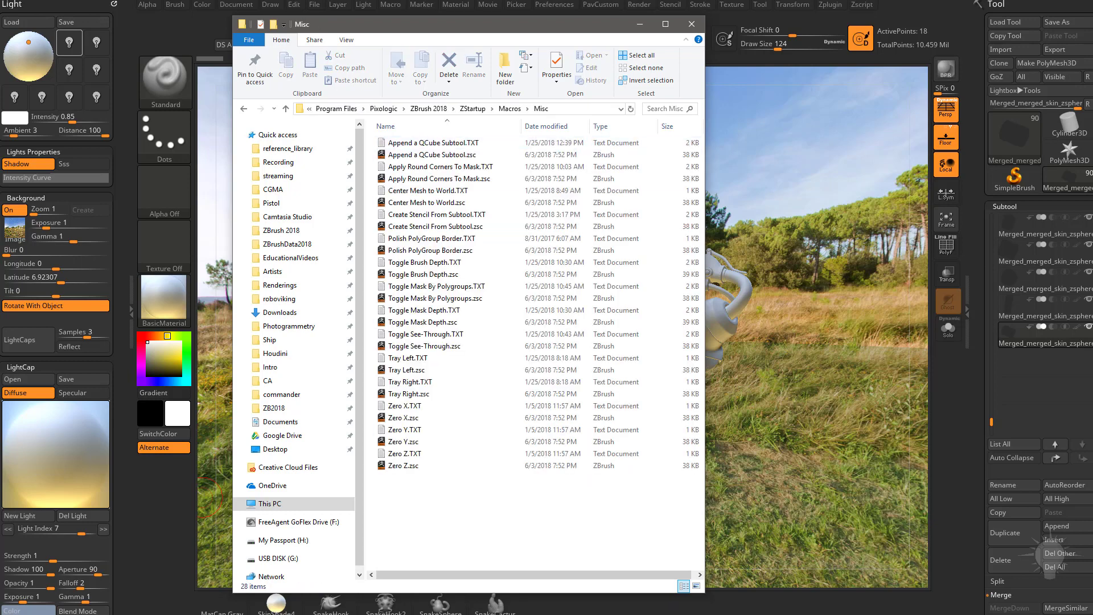
{"action": "right_click_drag", "start_coordinate": [545, 603], "coordinate": [455, 516]}
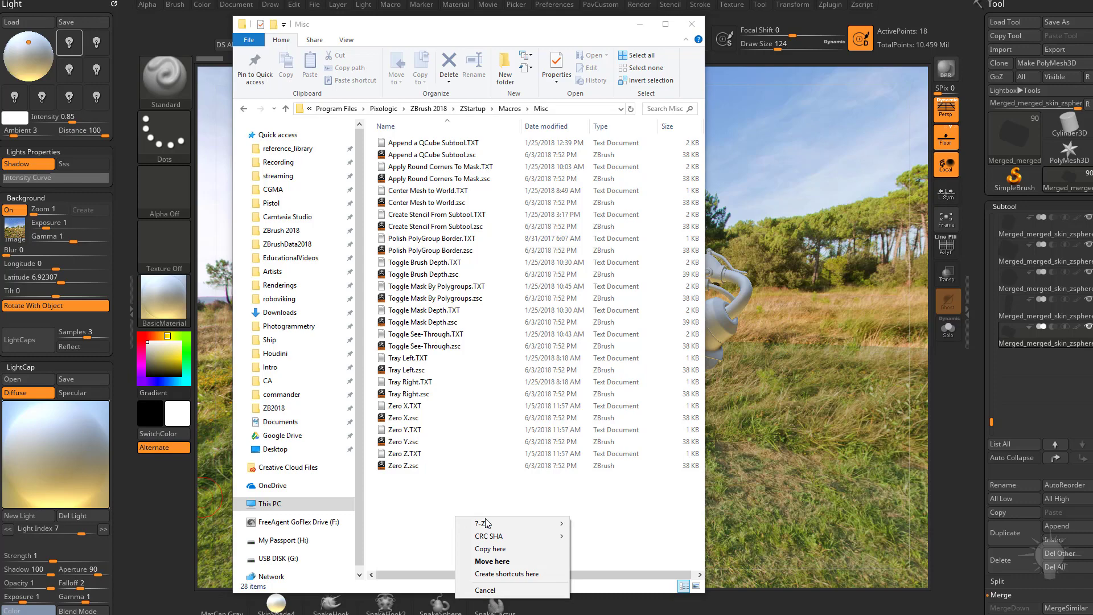
{"action": "left_click", "coordinate": [529, 561]}
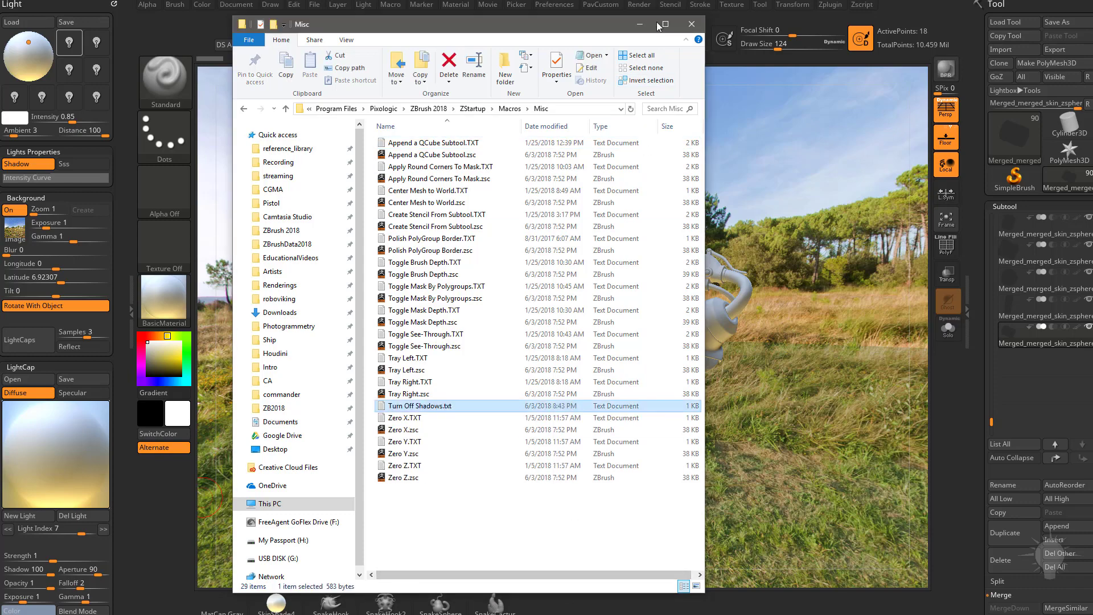
{"action": "left_click", "coordinate": [692, 24]}
Switch back to ZBrush and reload all macros to bring Turn Off Shadows into the Misc macros
{"action": "left_click", "coordinate": [389, 5]}
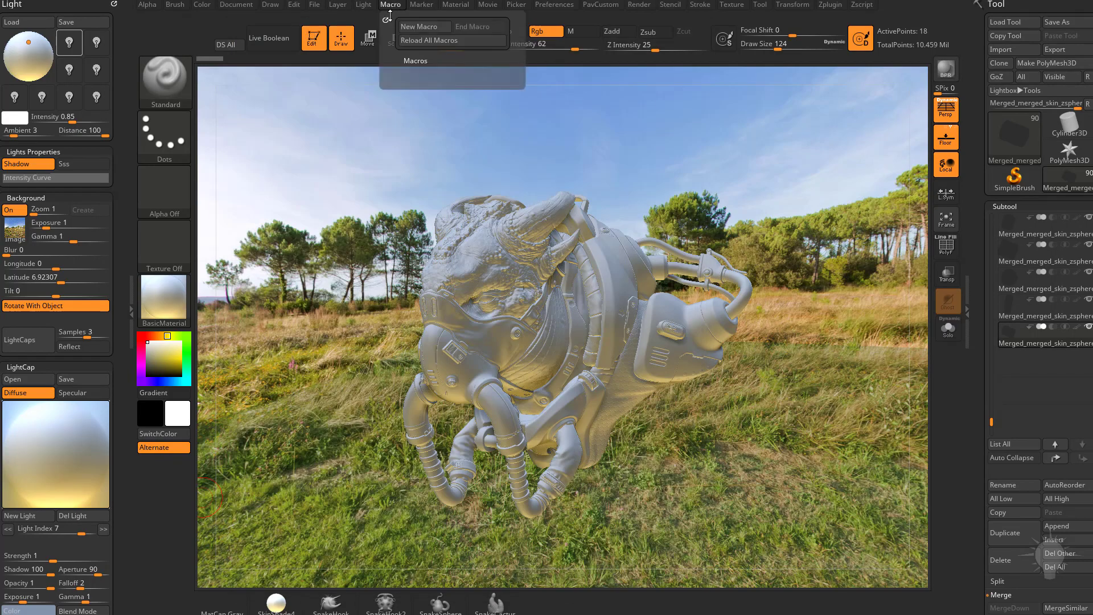
{"action": "left_click", "coordinate": [418, 41]}
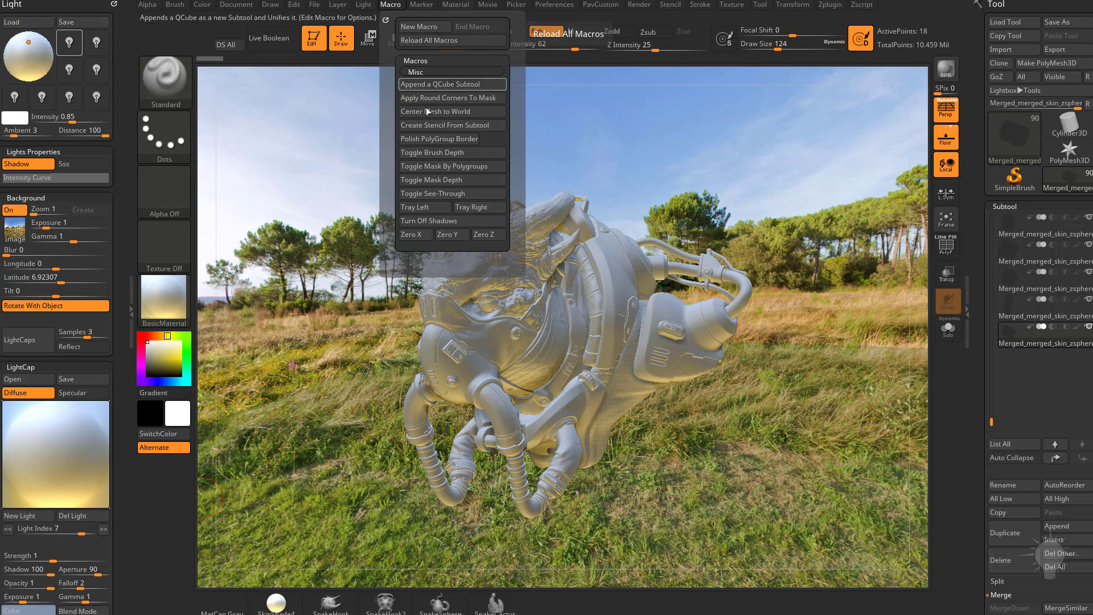
{"action": "left_click", "coordinate": [445, 222]}
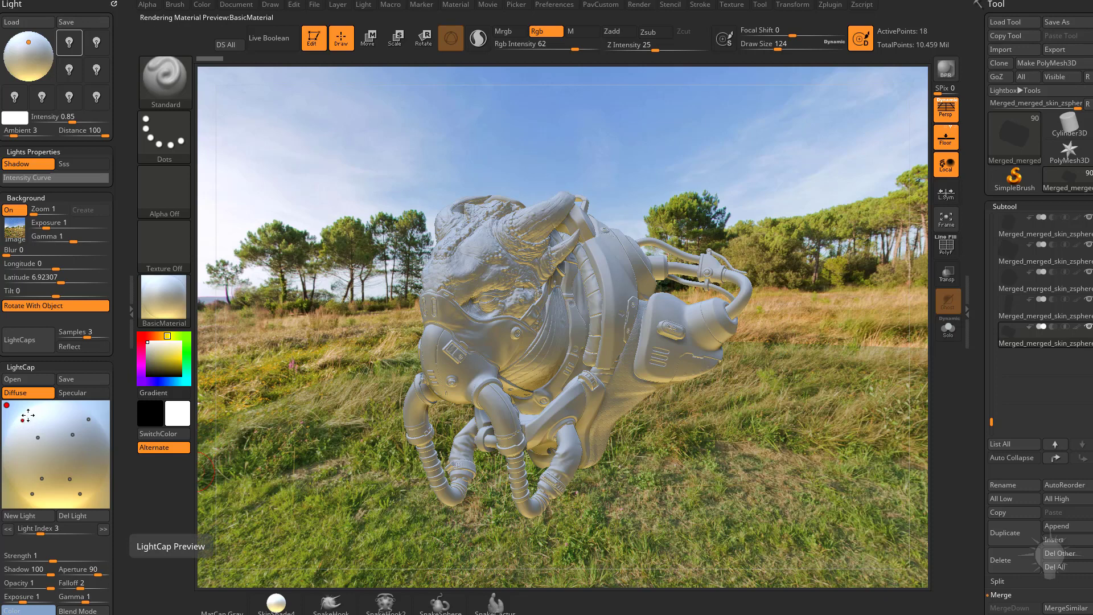
Turn off the background image and make a Best Preview Render of the model
{"action": "left_click", "coordinate": [8, 209]}
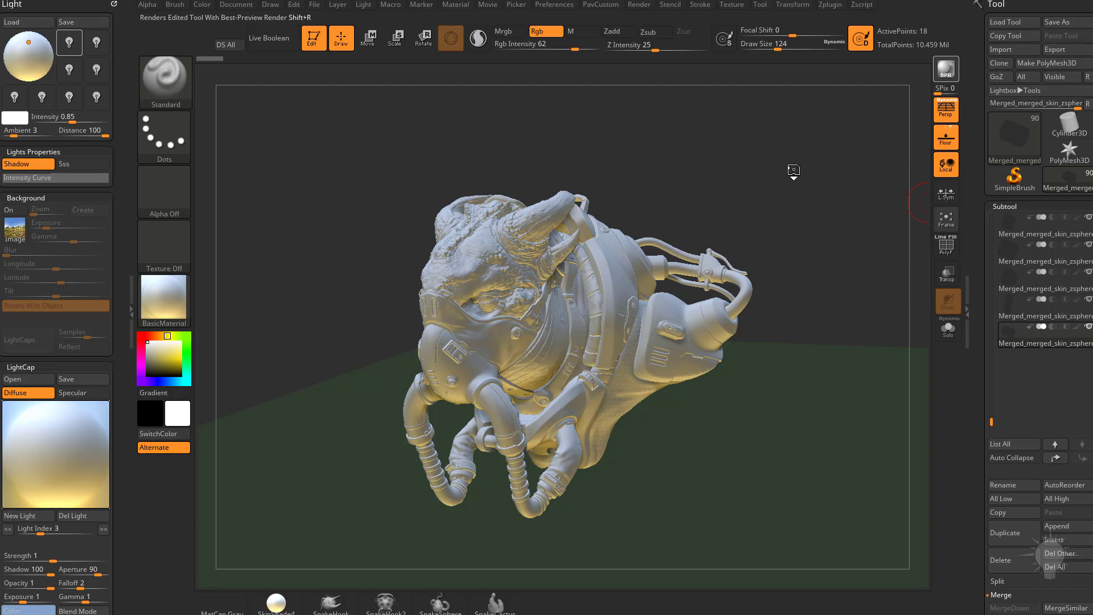
{"action": "key", "text": "shift+r"}
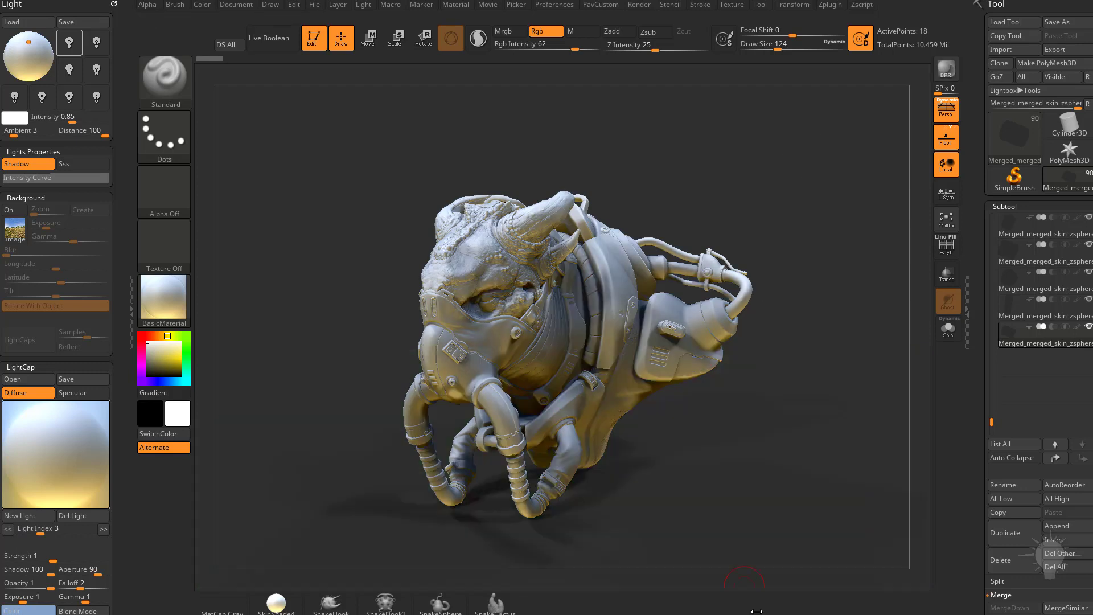
{"action": "left_click", "coordinate": [707, 559]}
Select the LightCap light with Light Index 3 and run the Turn Off Shadows macro to disable shadows for the other lights
{"action": "left_click", "coordinate": [367, 4]}
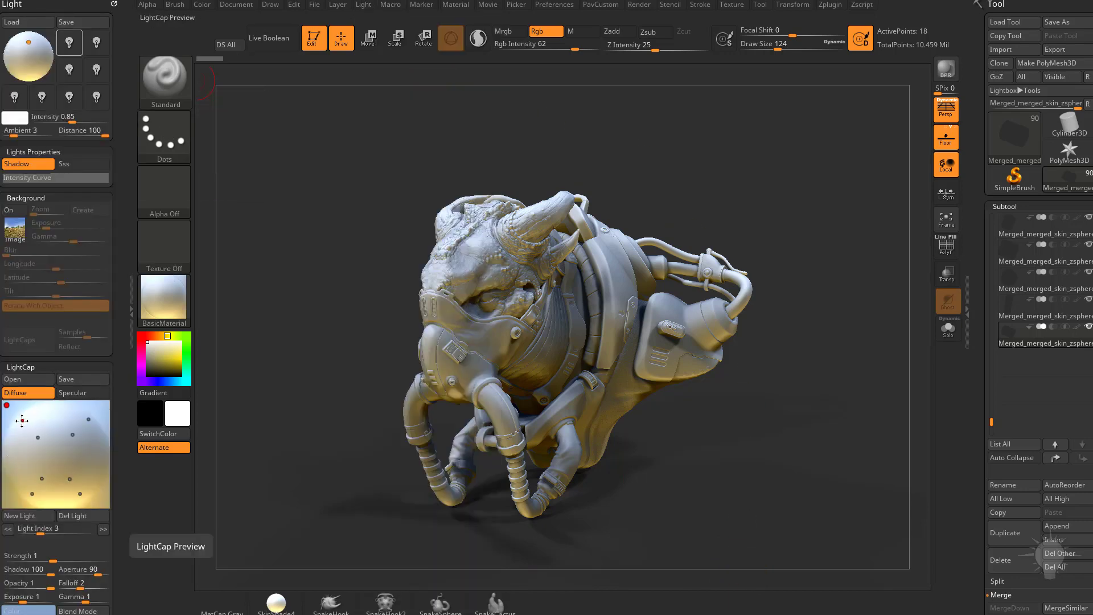
{"action": "left_click", "coordinate": [21, 420]}
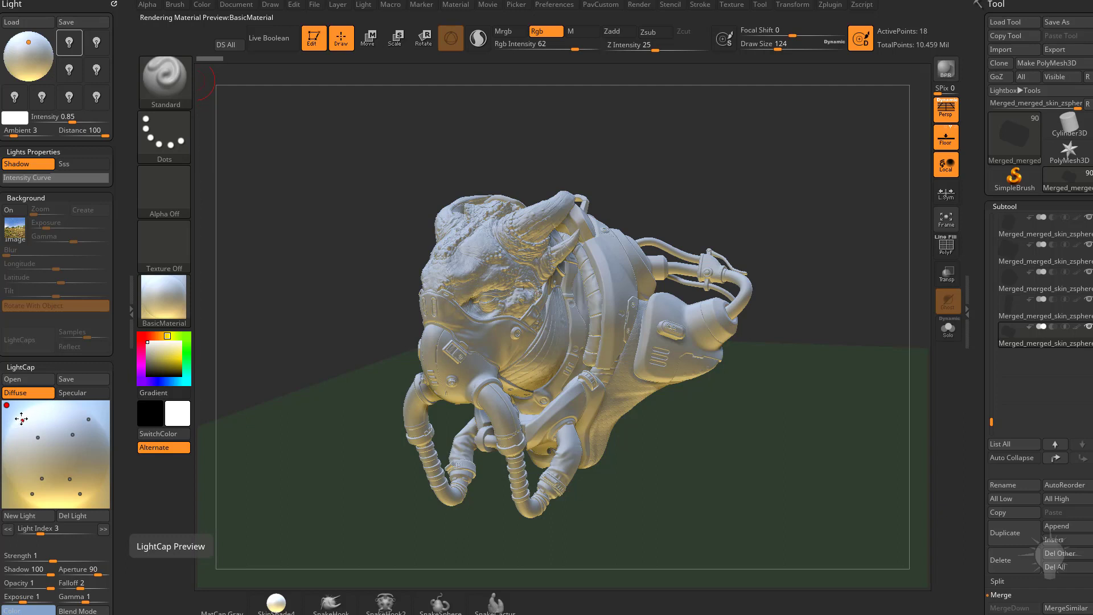
{"action": "left_click", "coordinate": [394, 4]}
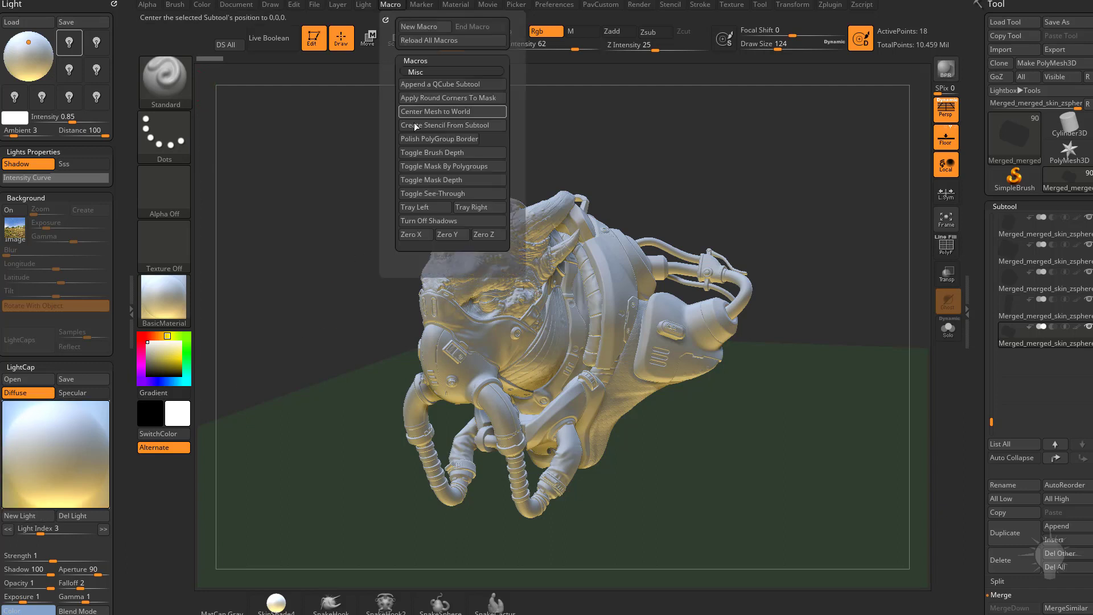
{"action": "left_click", "coordinate": [417, 221]}
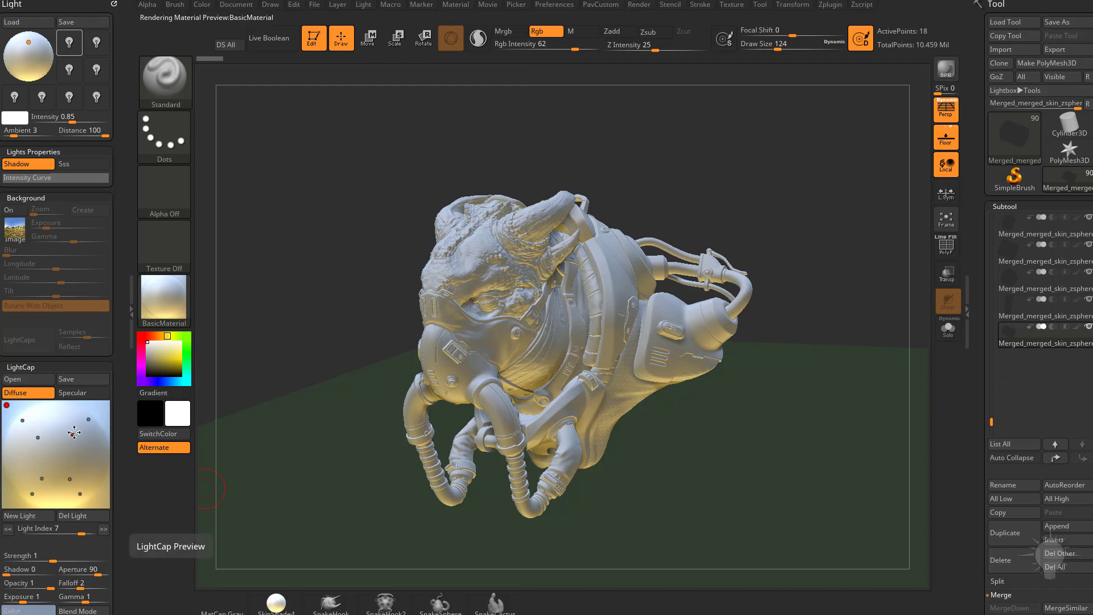
Check the Shadow setting of the upper outer LightCap lights, reselect Light Index 3, and make a Best Preview Render
{"action": "left_click", "coordinate": [86, 419]}
{"action": "left_click", "coordinate": [23, 420]}
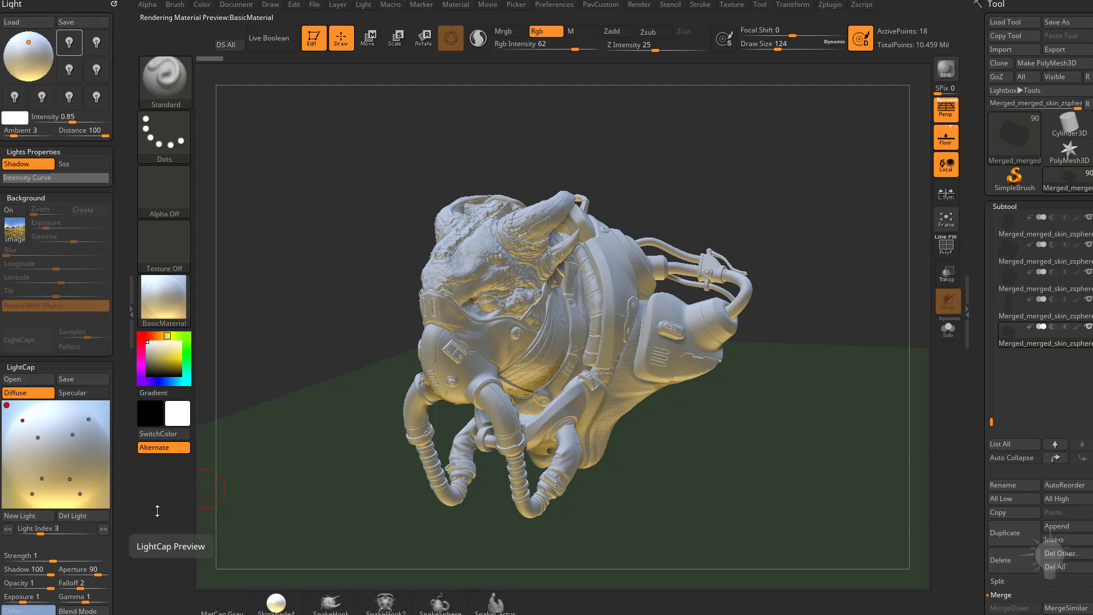
{"action": "left_click", "coordinate": [945, 68]}
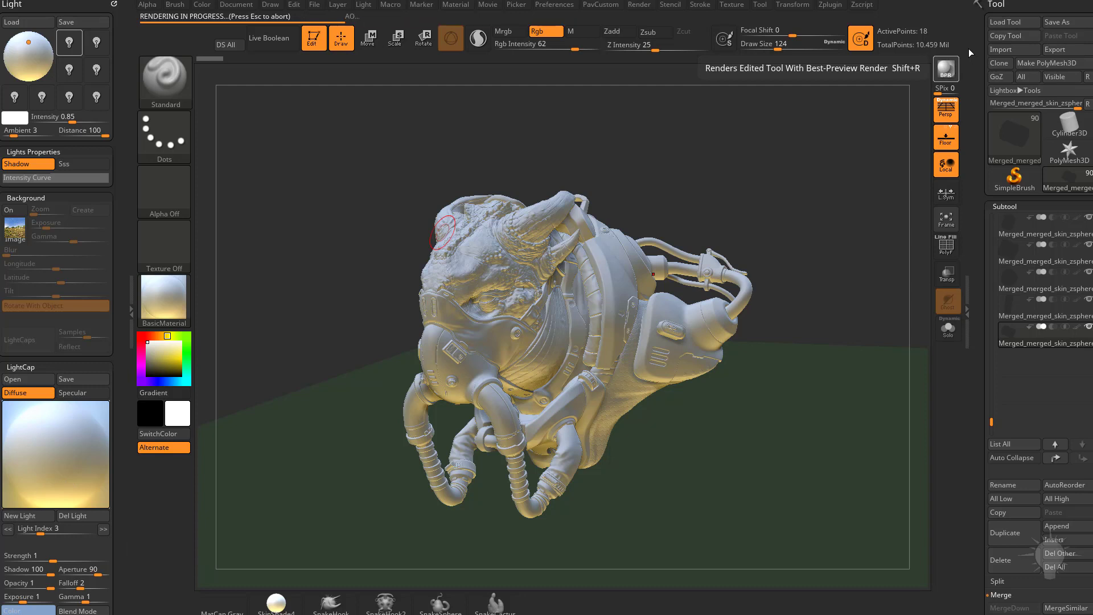
{"action": "left_click", "coordinate": [34, 342]}
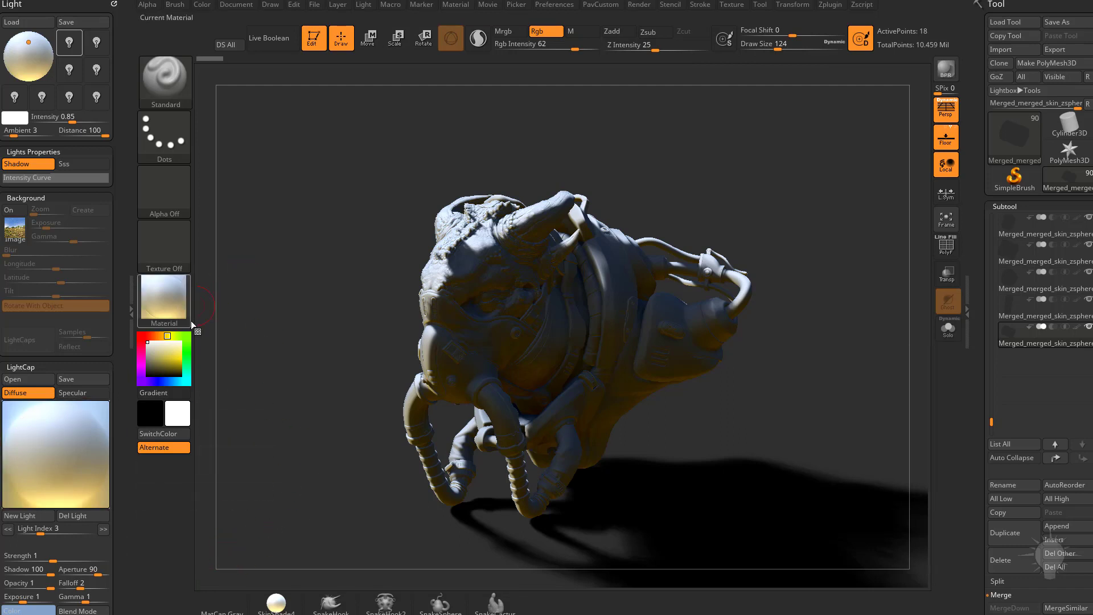
Move the Light Index 3 light to the upper middle of the LightCap sphere and render the model with BPR
{"action": "mouse_move", "coordinate": [21, 433]}
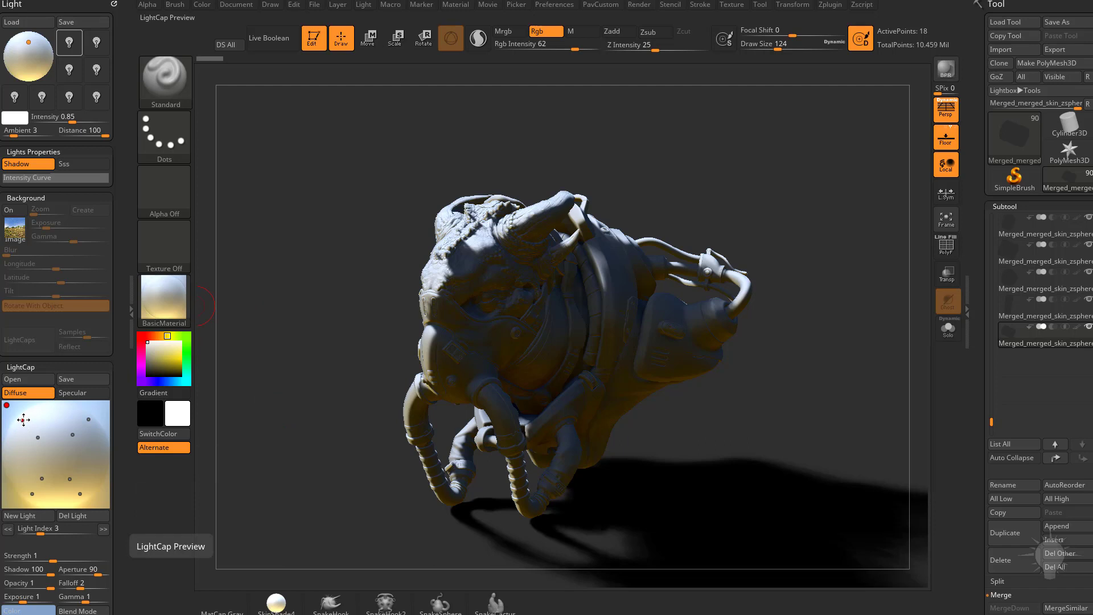
{"action": "left_click_drag", "start_coordinate": [22, 420], "coordinate": [56, 424]}
{"action": "left_click", "coordinate": [300, 441]}
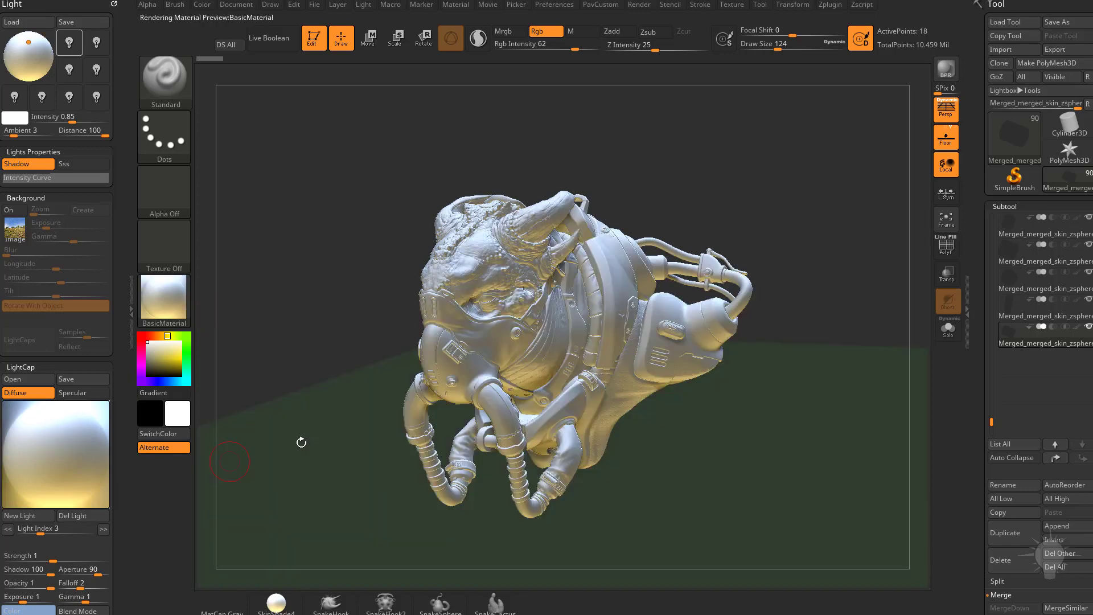
{"action": "left_click", "coordinate": [942, 78]}
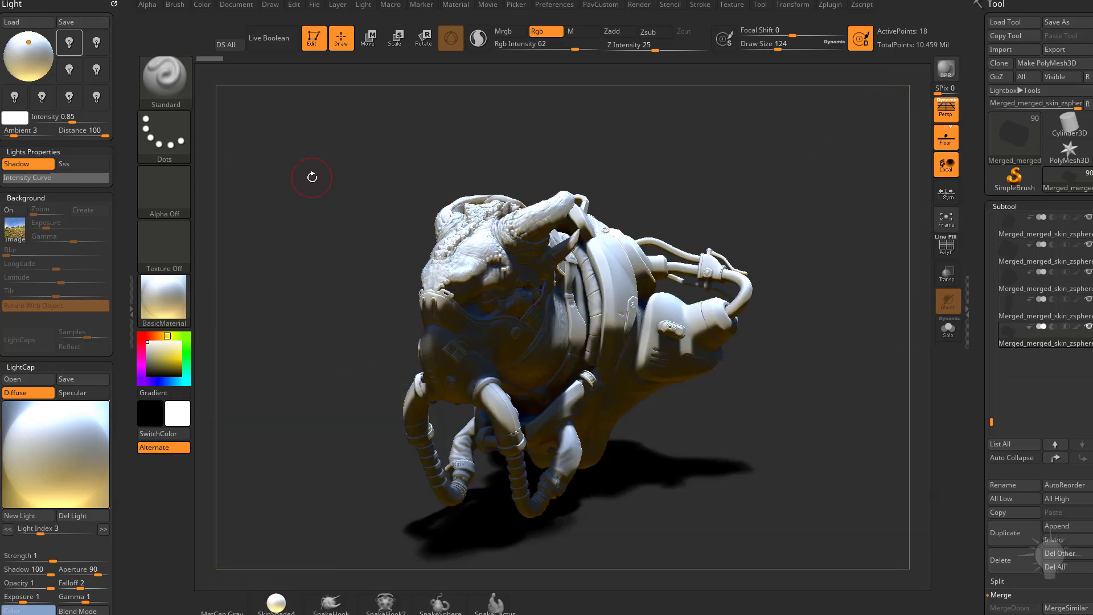
Dock the Render palette below the Light palette and expand its Render Properties
{"action": "left_click_drag", "start_coordinate": [113, 195], "coordinate": [112, 120]}
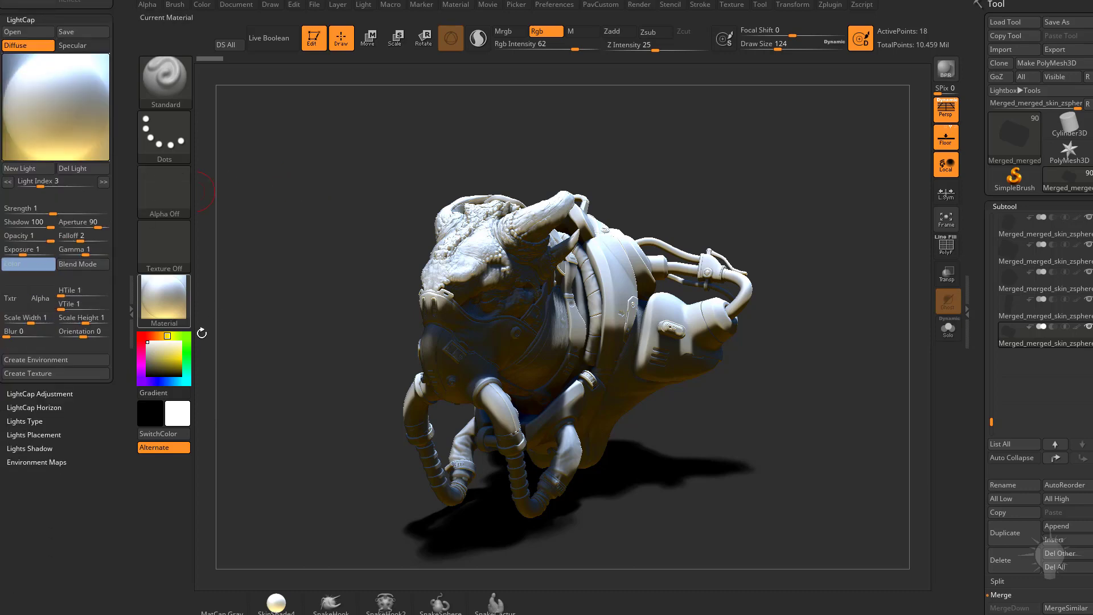
{"action": "left_click", "coordinate": [638, 6]}
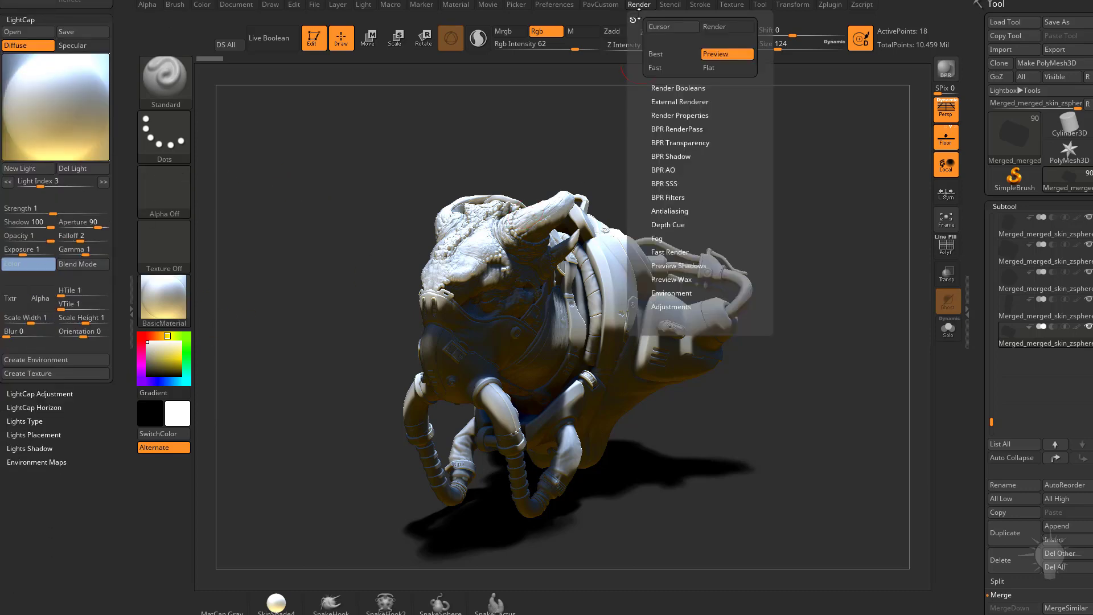
{"action": "left_click_drag", "start_coordinate": [639, 14], "coordinate": [57, 489]}
{"action": "scroll", "coordinate": [100, 343], "scroll_direction": "down", "scroll_amount": 4}
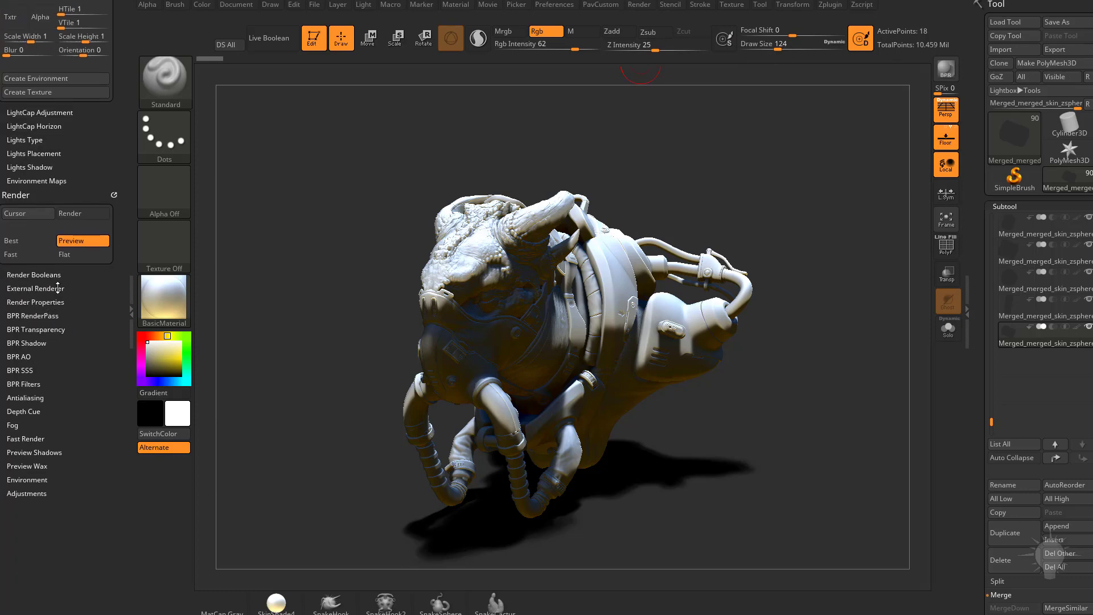
{"action": "left_click", "coordinate": [35, 303]}
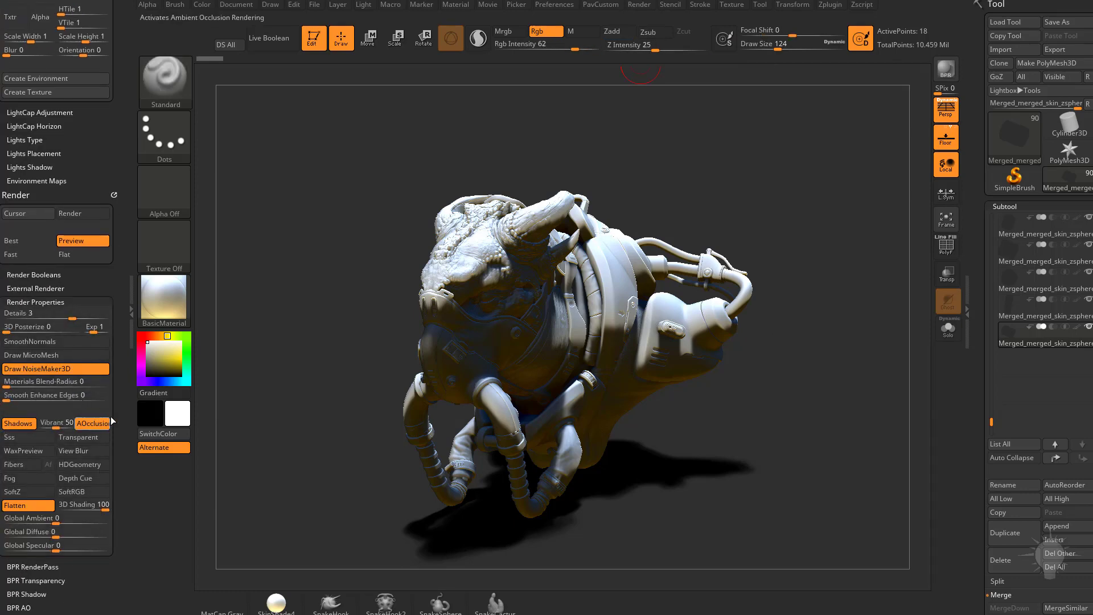
Expand the BPR Shadow and BPR AO settings and lower the BPR Shadow GStrength to about 0.38
{"action": "left_click_drag", "start_coordinate": [117, 436], "coordinate": [113, 225]}
{"action": "left_click", "coordinate": [27, 383]}
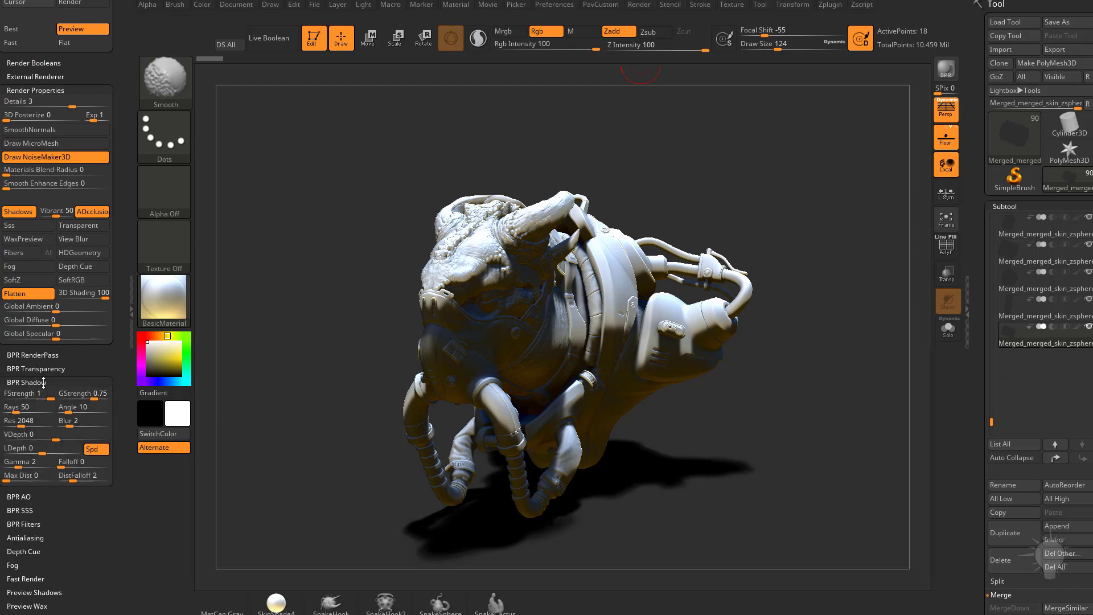
{"action": "scroll", "coordinate": [32, 342], "scroll_direction": "down", "scroll_amount": 3}
{"action": "left_click", "coordinate": [22, 329]}
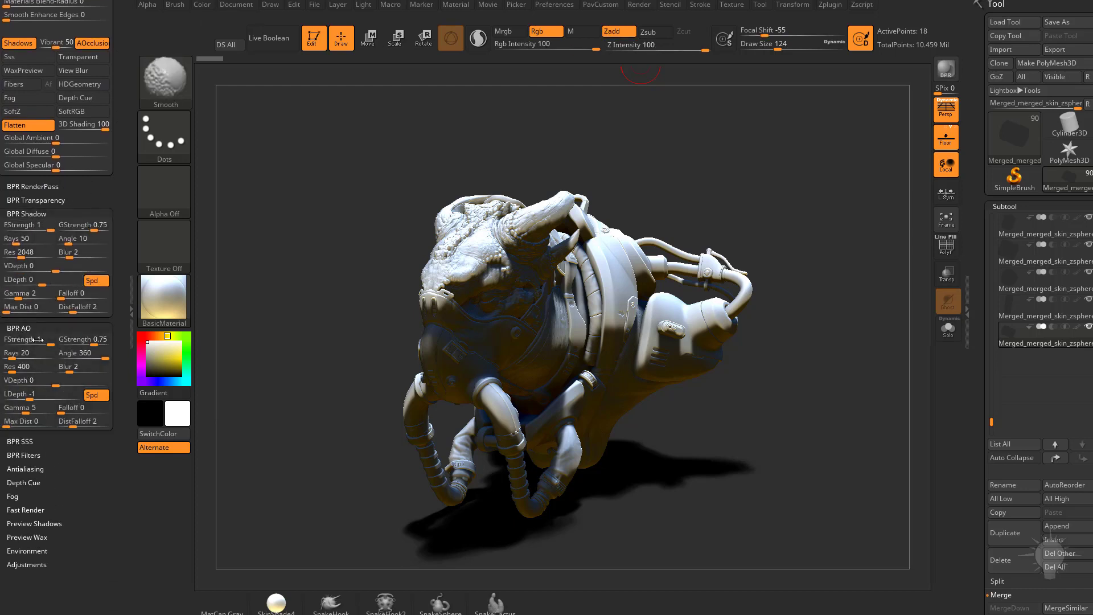
{"action": "scroll", "coordinate": [99, 257], "scroll_direction": "up", "scroll_amount": 2}
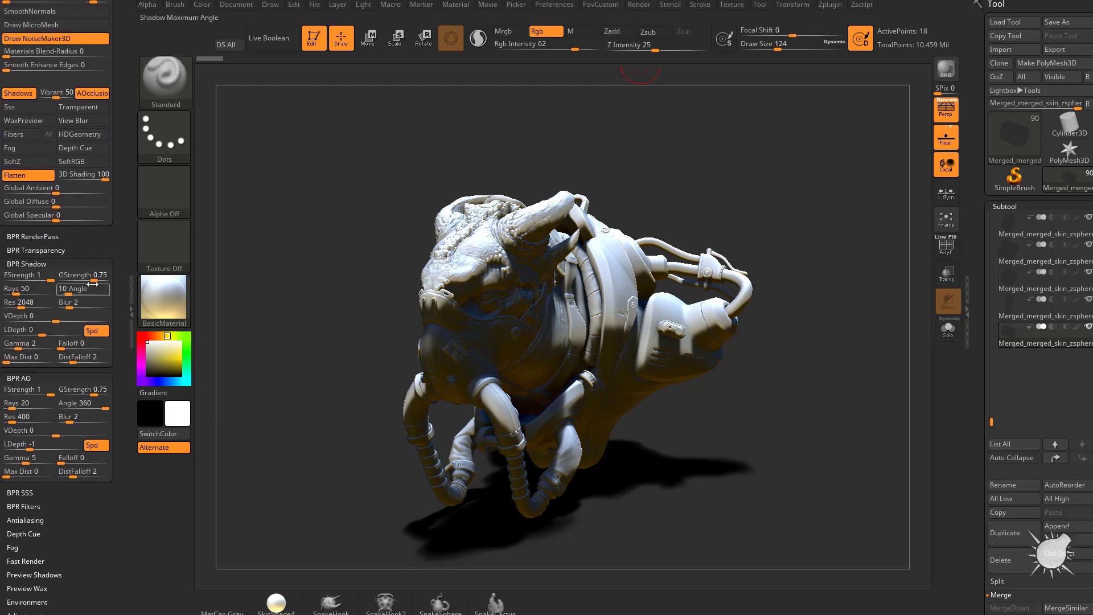
{"action": "left_click_drag", "start_coordinate": [93, 277], "coordinate": [78, 277]}
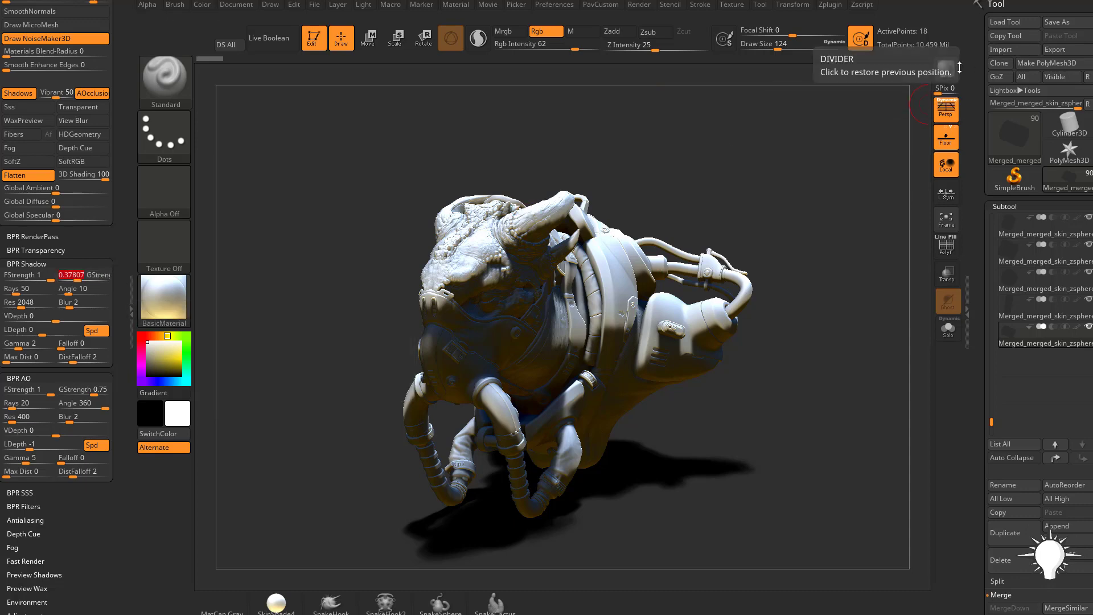